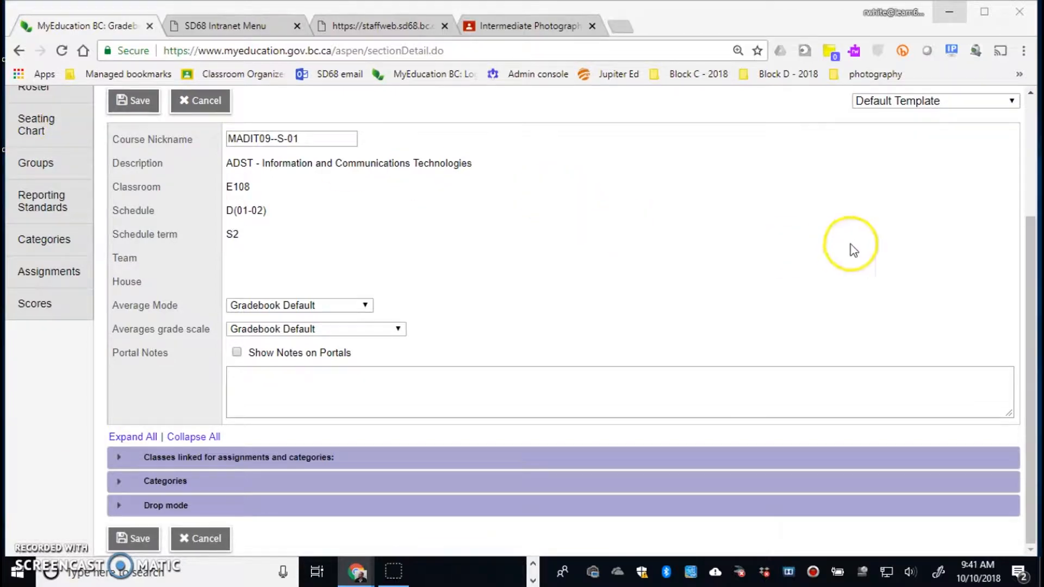
pyautogui.moveTo(1029, 239); pyautogui.dragTo(1032, 121)
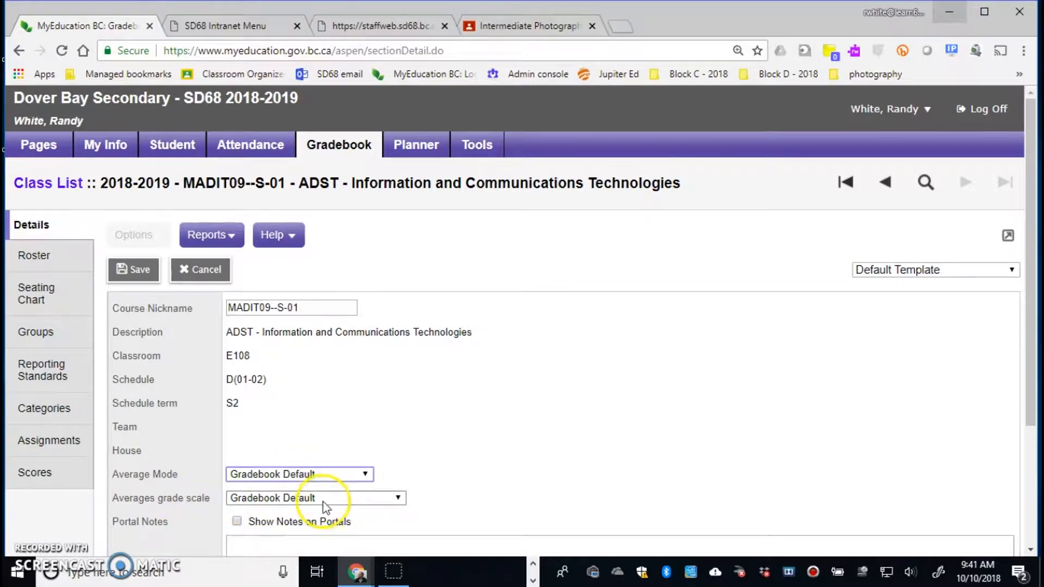
pyautogui.scroll(-3, 493, 429)
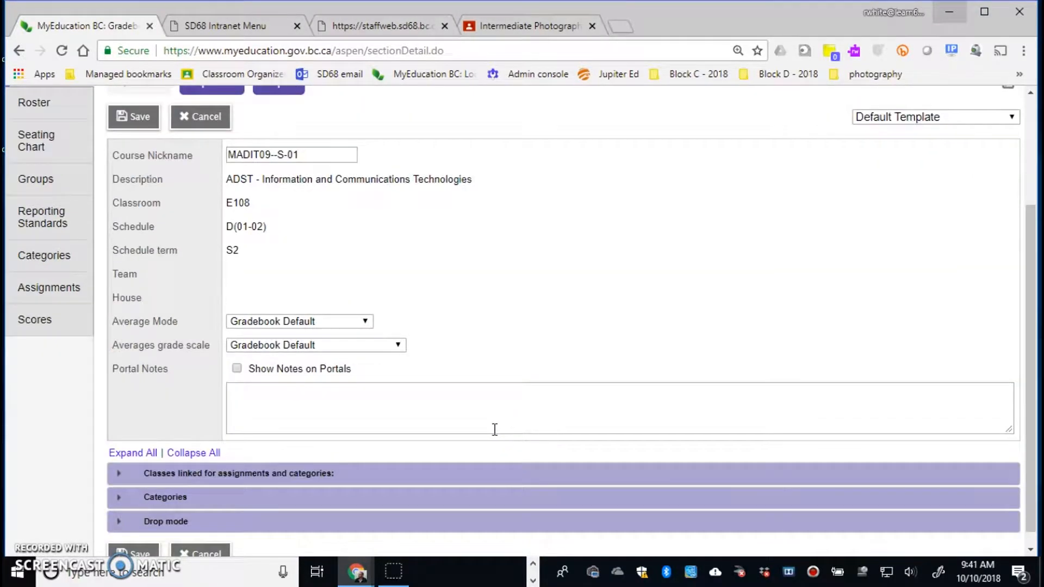
pyautogui.scroll(3, 636, 321)
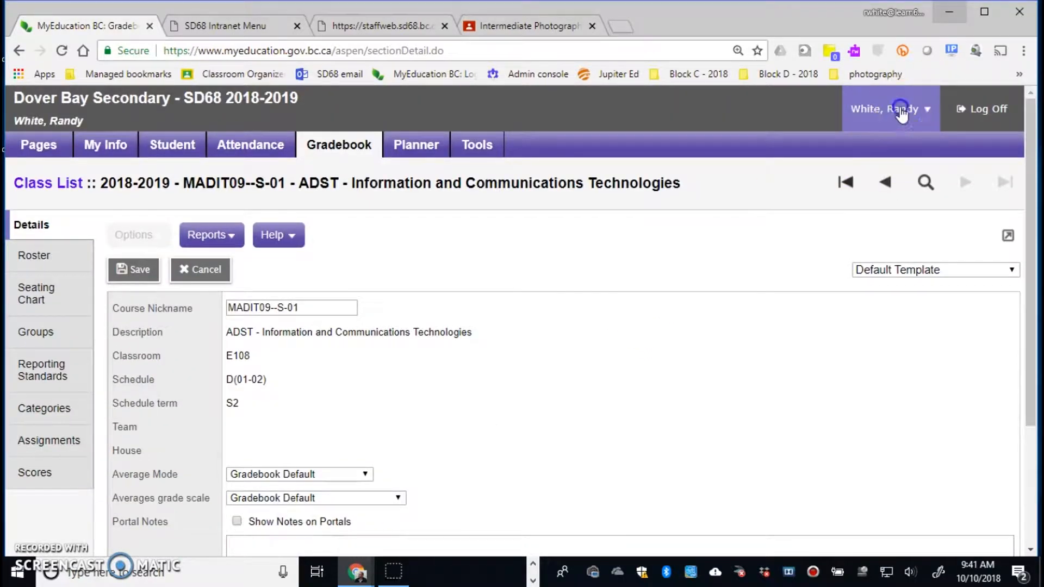
pyautogui.click(900, 110)
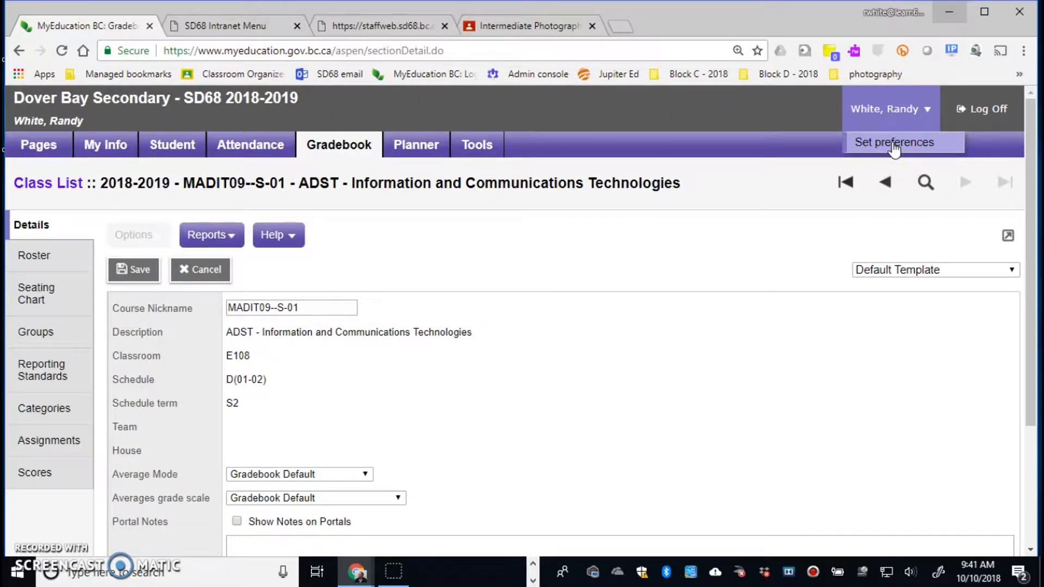
pyautogui.click(894, 146)
pyautogui.click(890, 147)
pyautogui.click(642, 349)
pyautogui.click(425, 463)
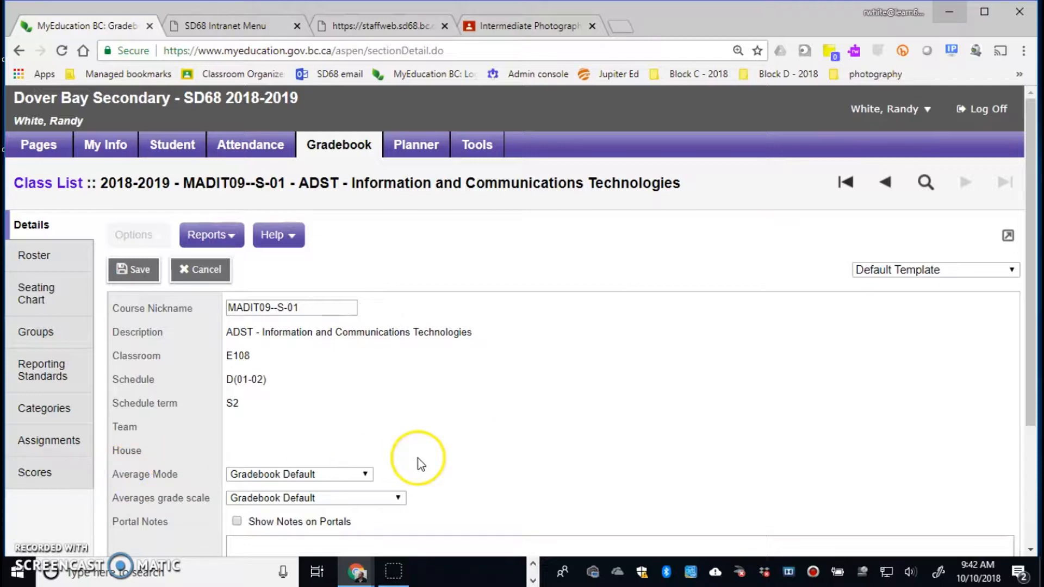
# Set the class's average mode to Categories only.
pyautogui.click(364, 475)
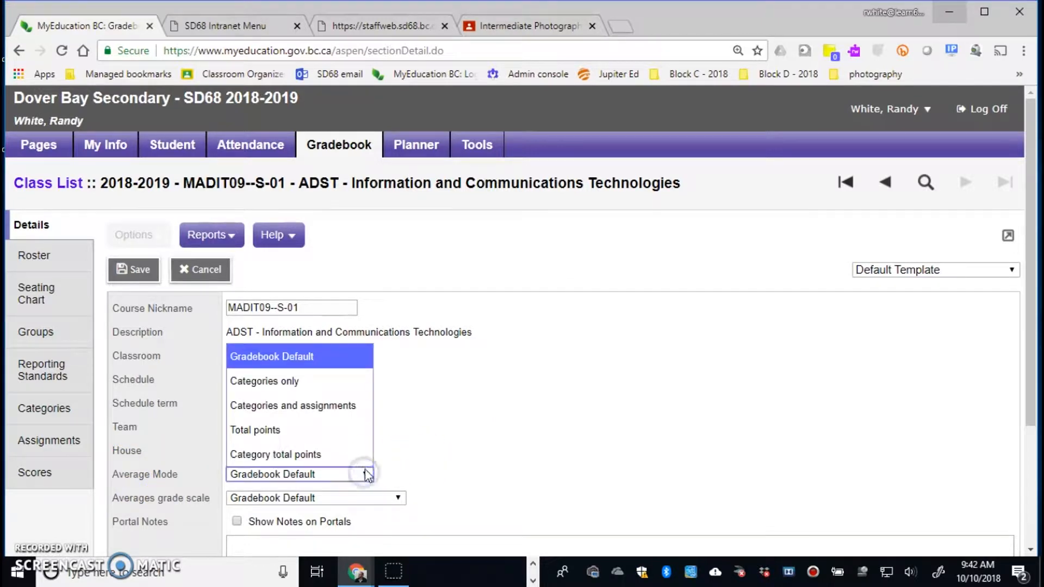
pyautogui.click(295, 383)
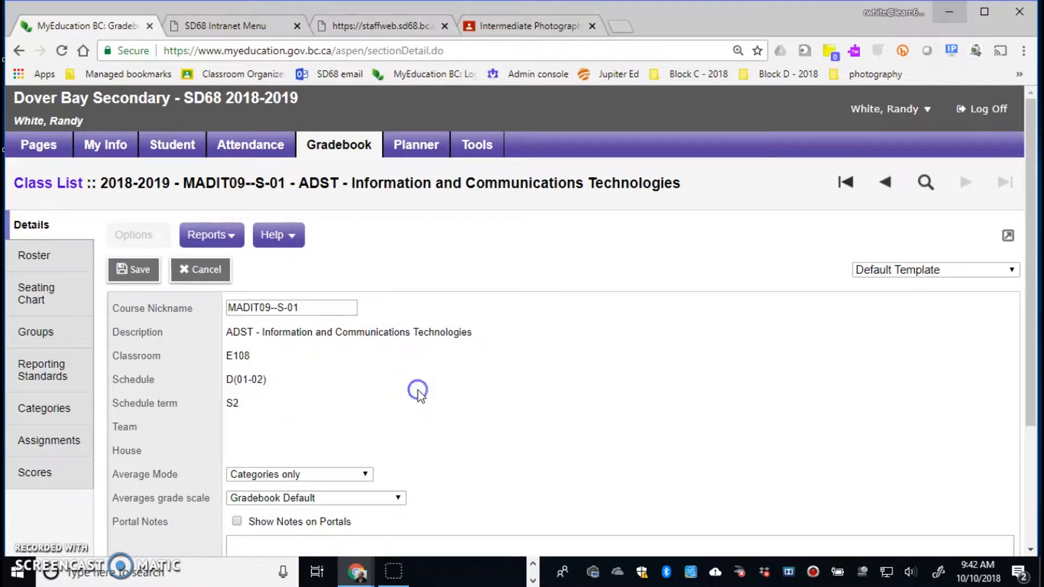
pyautogui.scroll(-3, 418, 391)
pyautogui.click(363, 308)
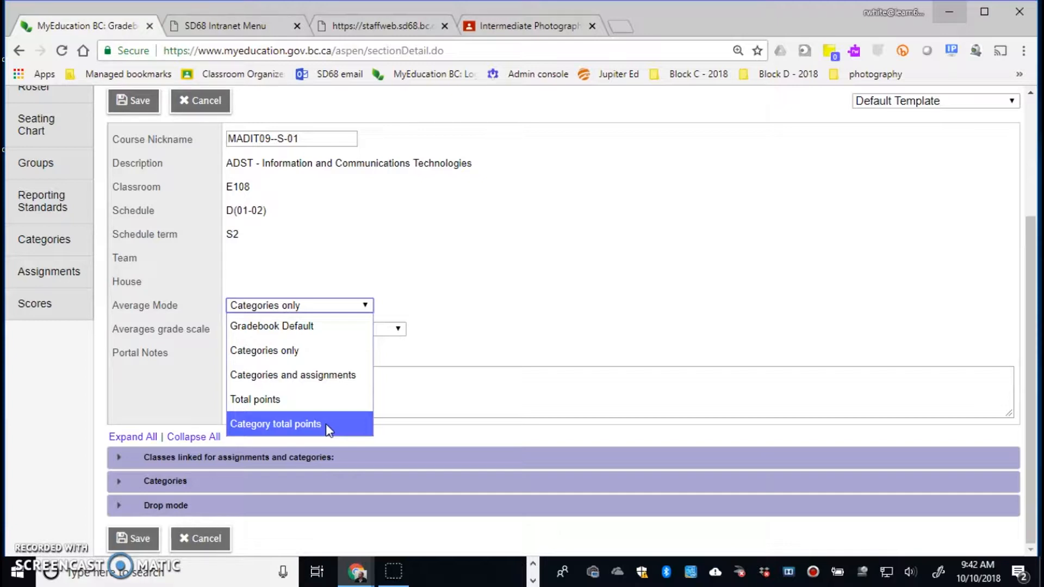
pyautogui.click(296, 354)
pyautogui.click(295, 359)
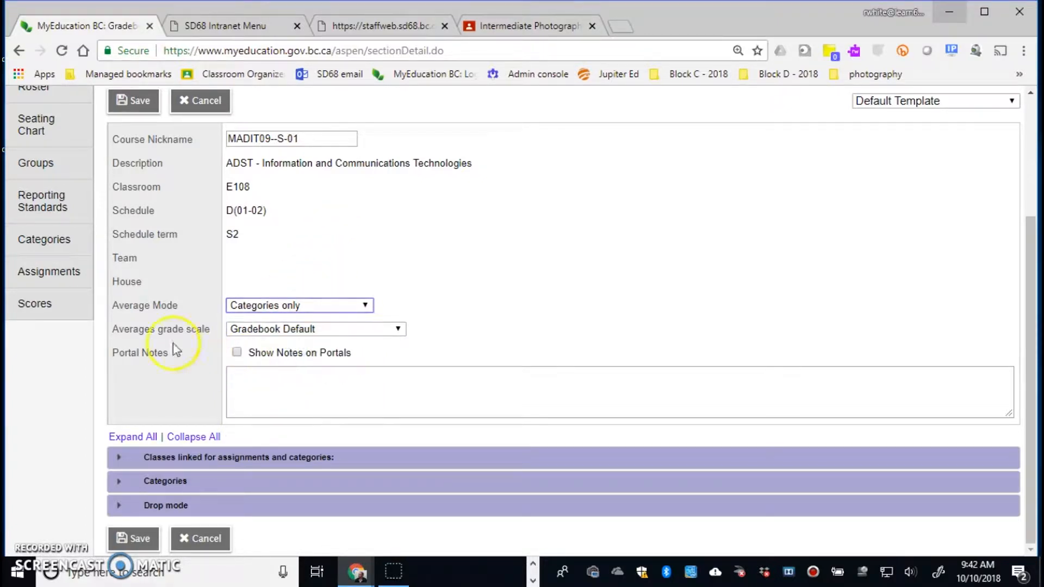
# Set the averages grade scale to EMG-DEV-PRF-EXT and save the class details.
pyautogui.click(399, 329)
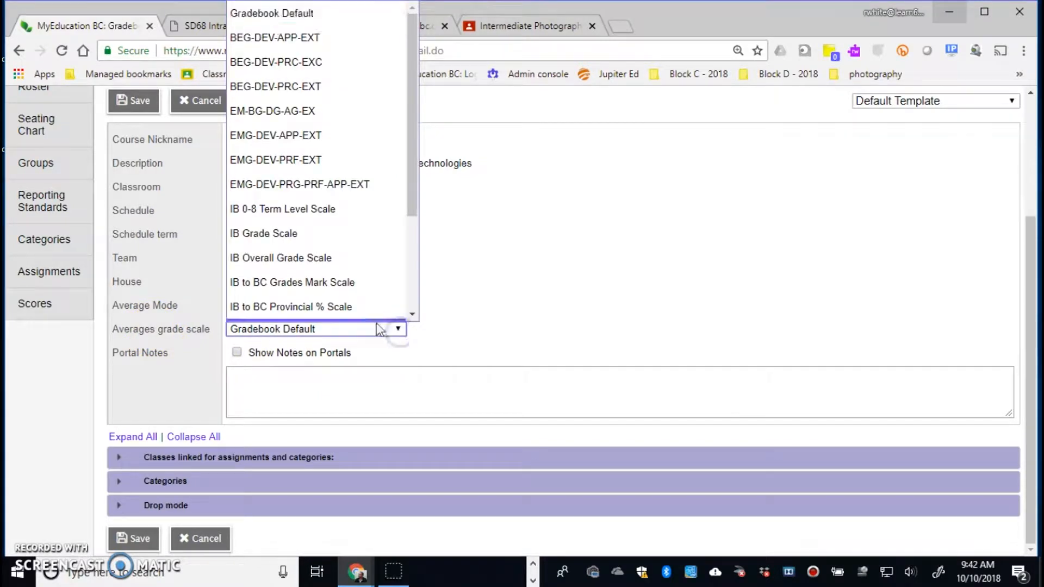
pyautogui.scroll(-1, 306, 221)
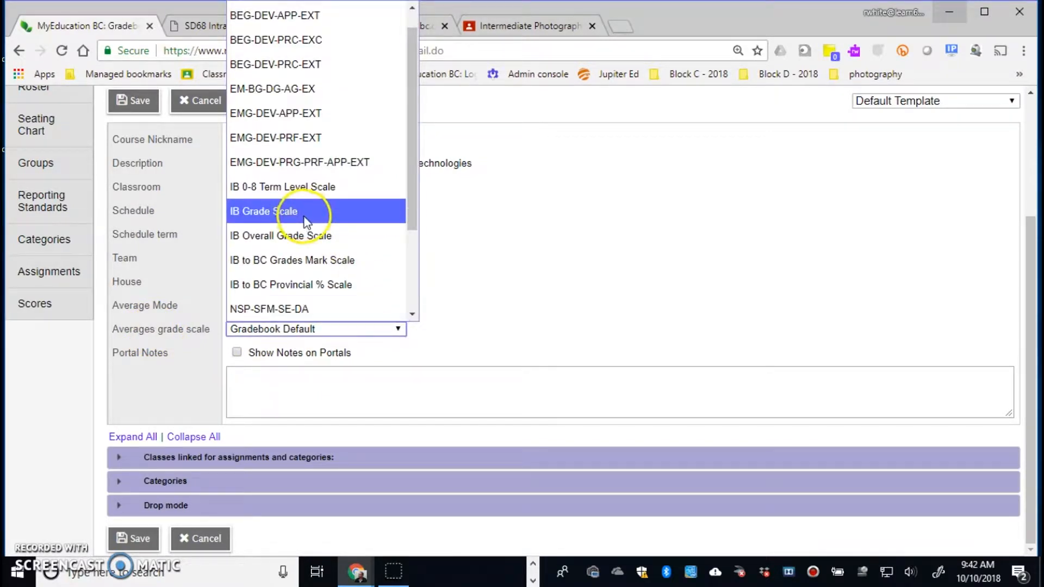
pyautogui.click(275, 139)
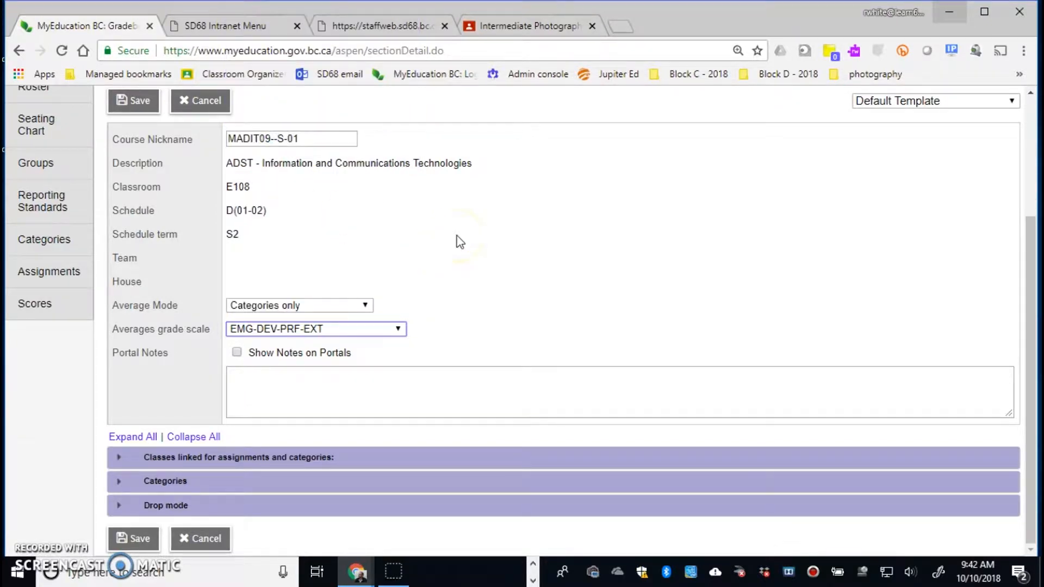
pyautogui.click(133, 541)
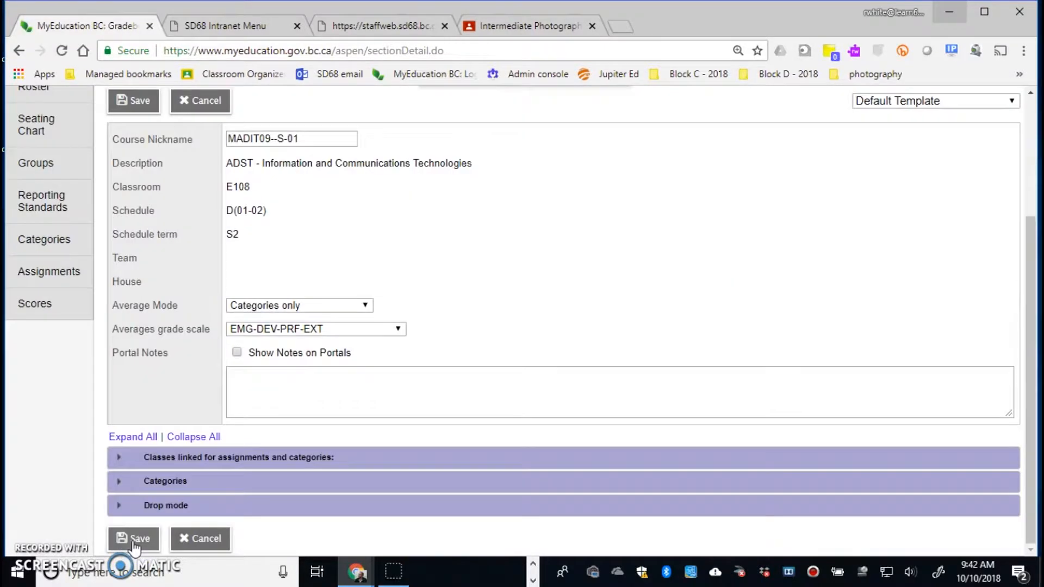
pyautogui.click(129, 541)
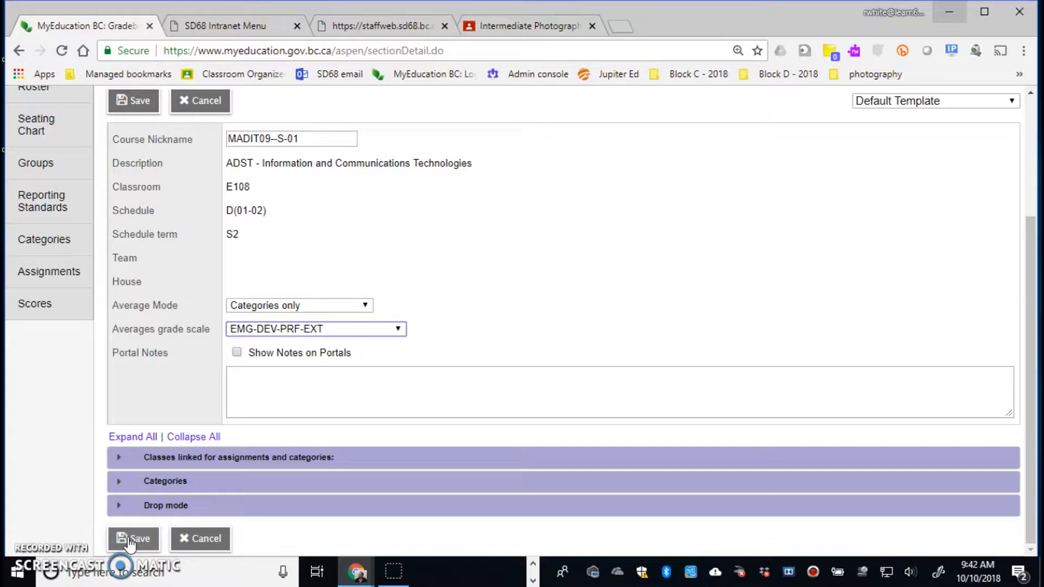
# Start a new grading category in the class details and give it the code EOL.
pyautogui.click(114, 483)
pyautogui.click(116, 482)
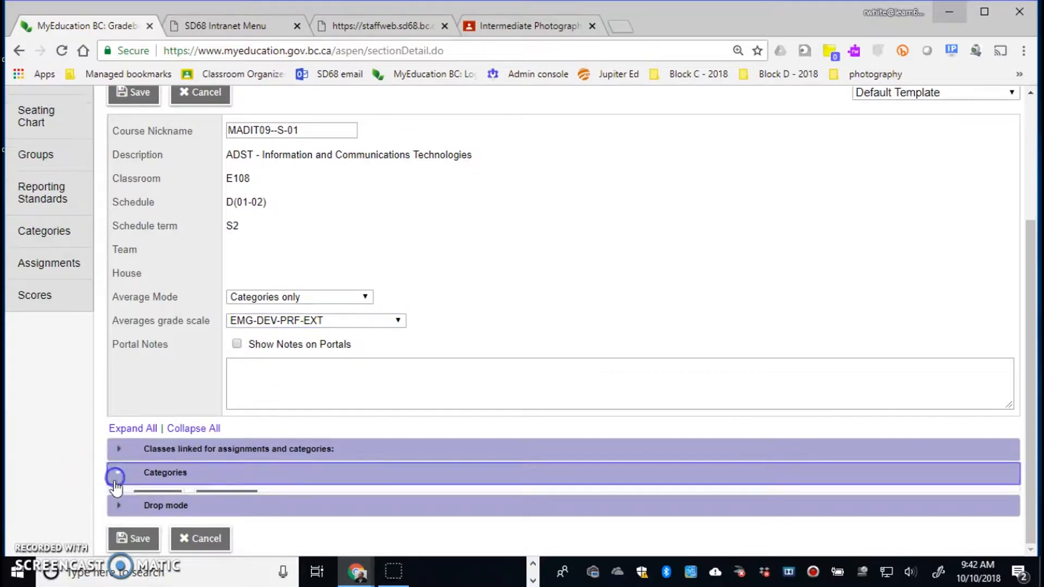
pyautogui.click(154, 464)
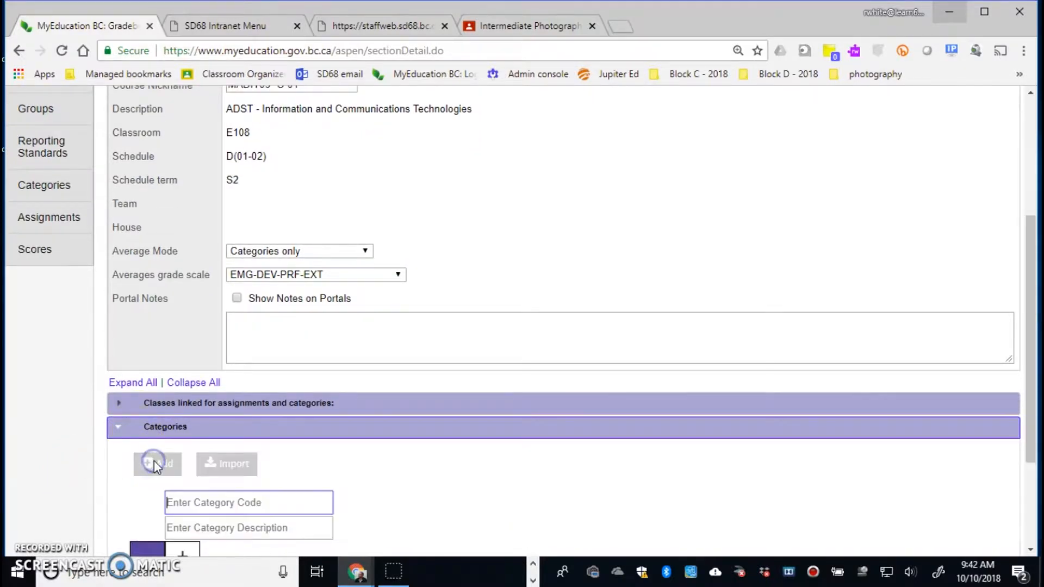
pyautogui.scroll(-3, 415, 476)
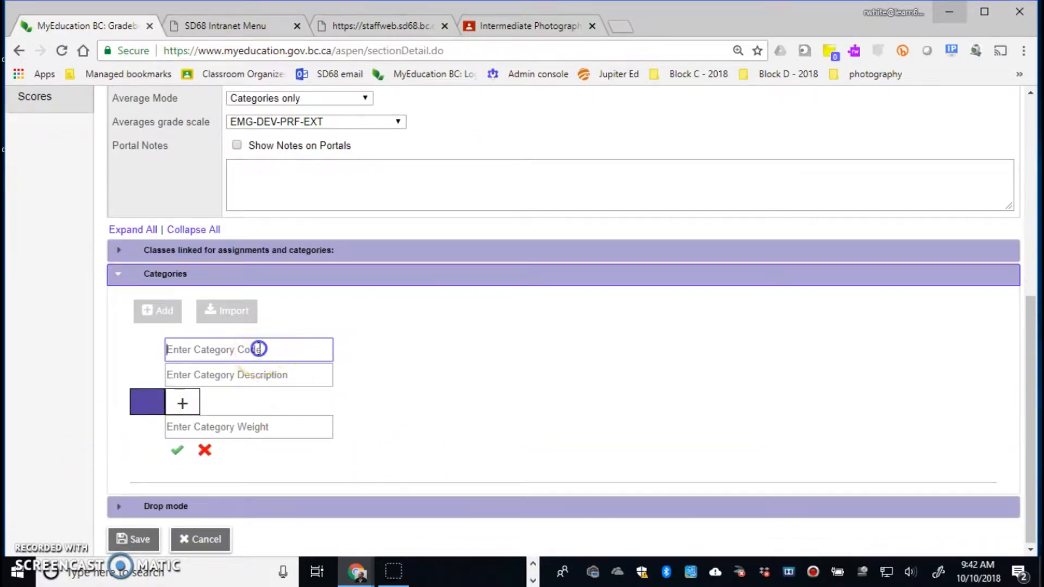
pyautogui.click(260, 348)
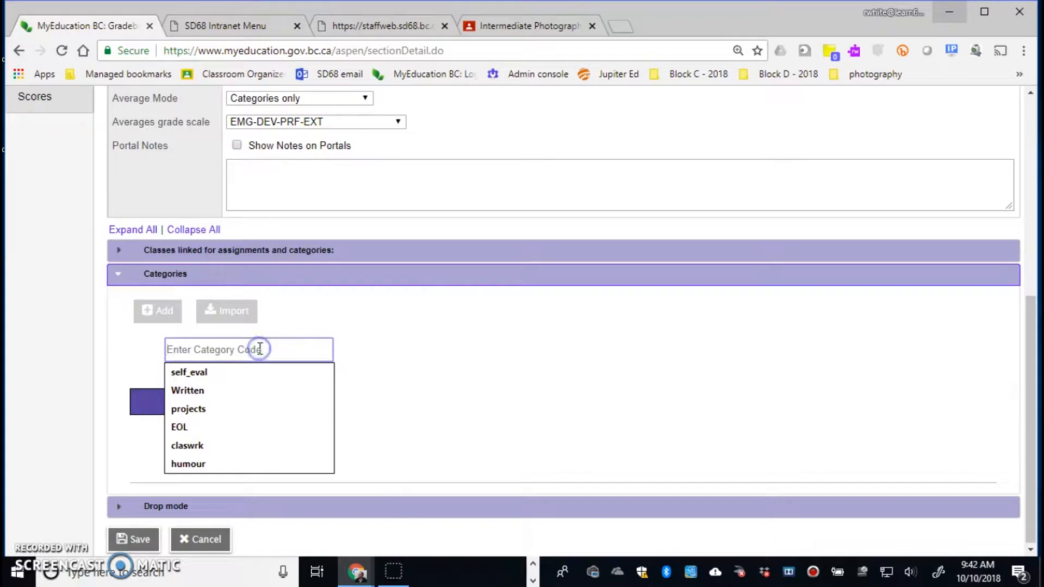
pyautogui.click(208, 426)
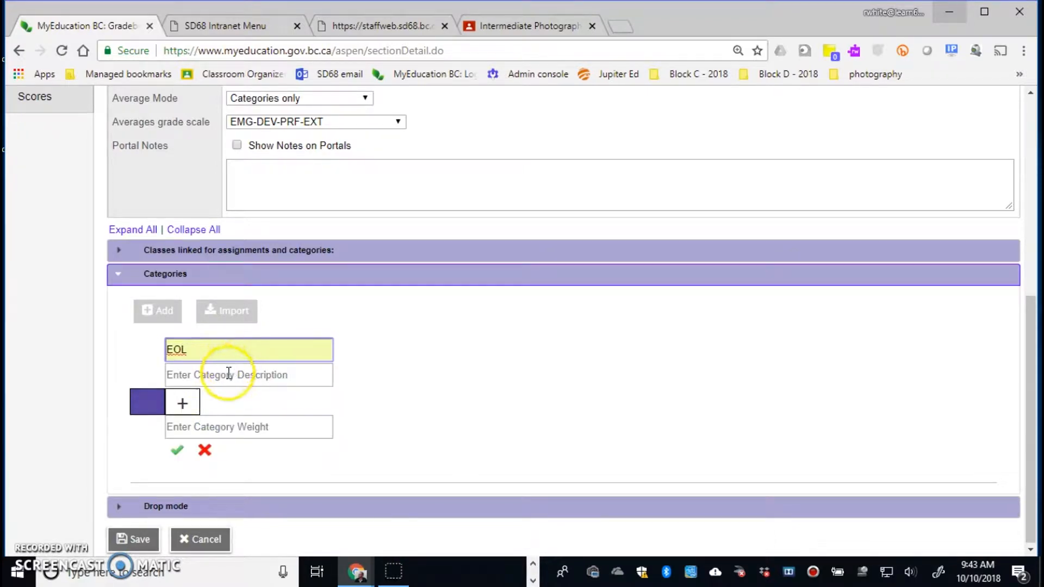
# Complete the EOL category with the description Evidence of Learning and weight 100, and save the class details.
pyautogui.click(231, 374)
pyautogui.click(237, 471)
pyautogui.click(207, 427)
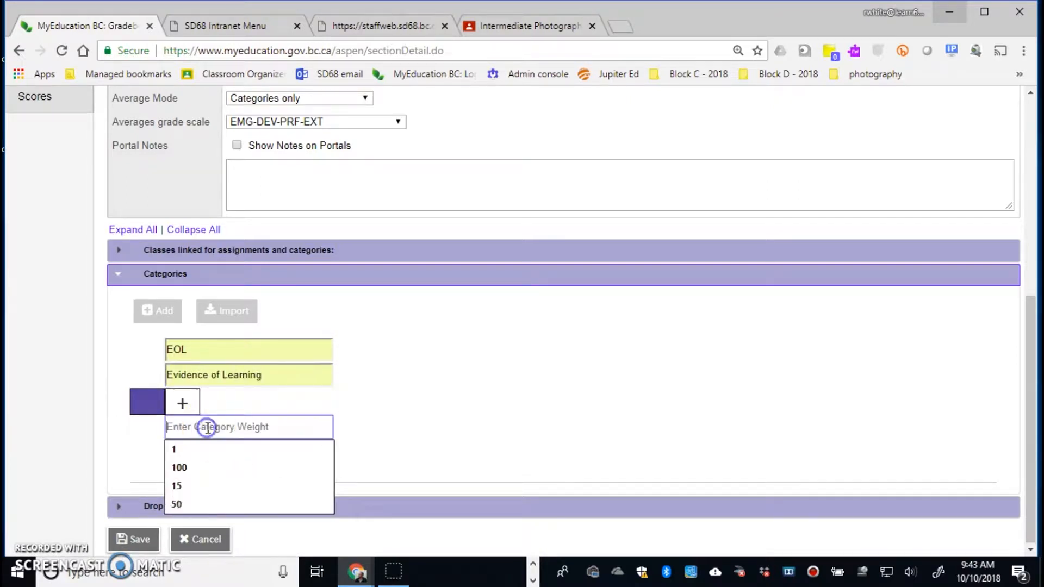
pyautogui.click(210, 467)
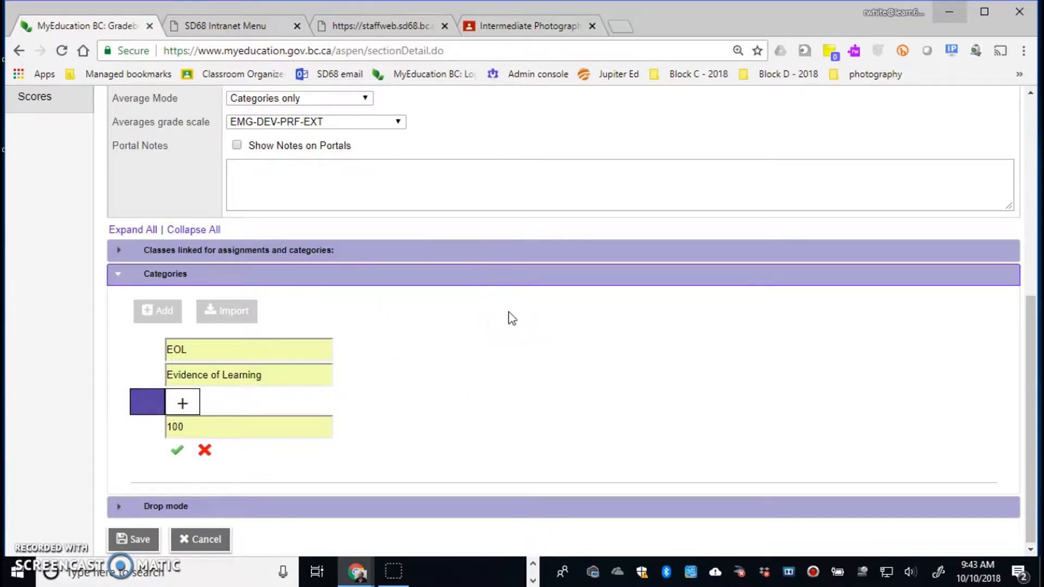
pyautogui.click(178, 453)
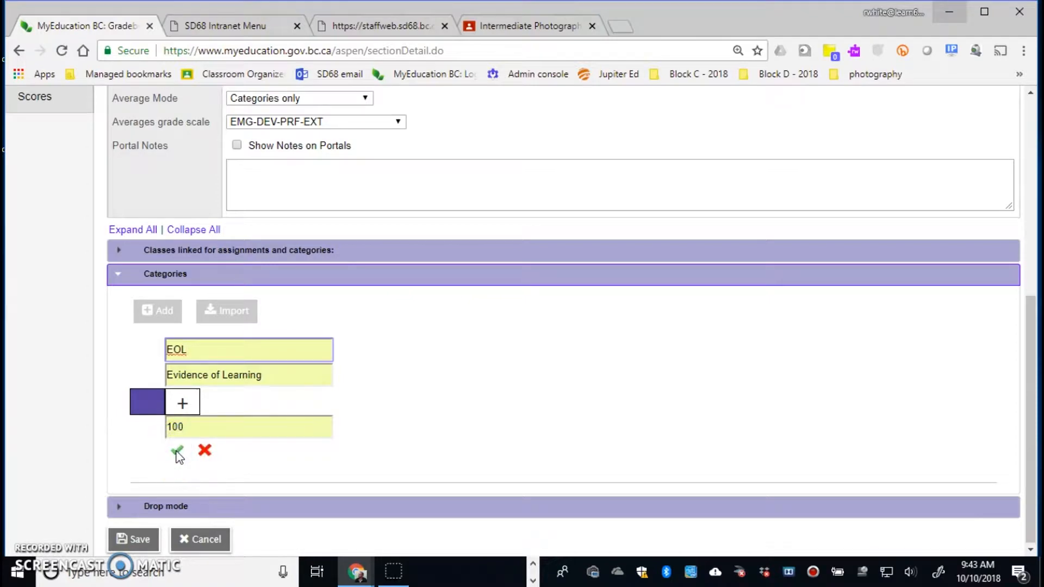
pyautogui.click(178, 454)
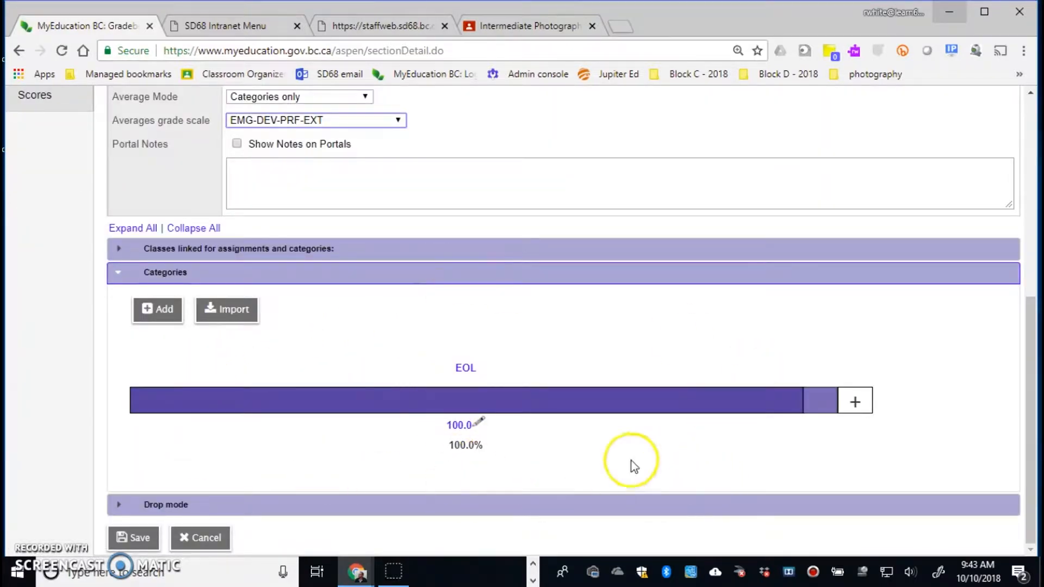
pyautogui.click(133, 540)
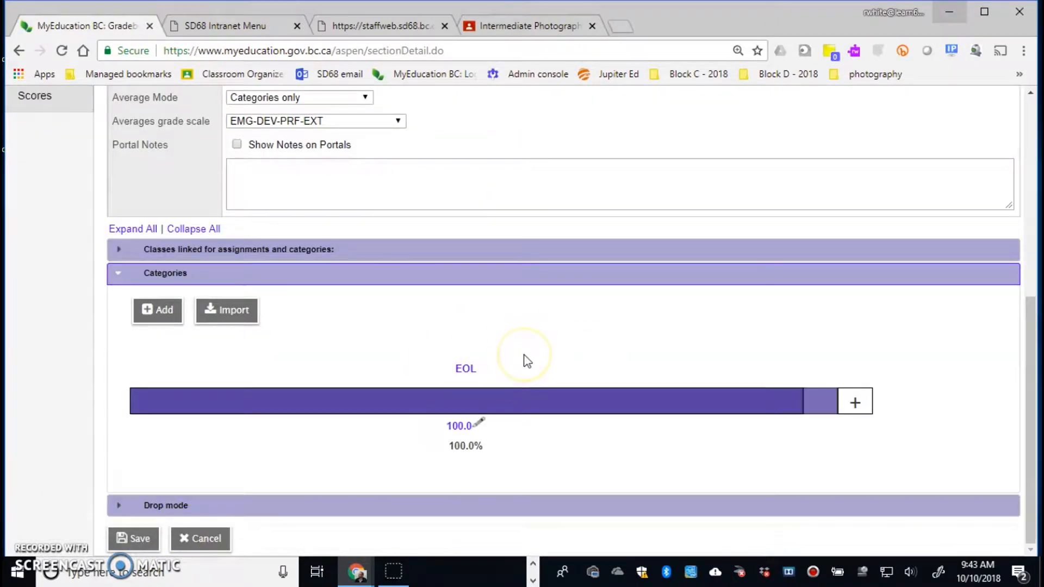
# Start a new graded assignment from the class's assignment list.
pyautogui.scroll(5, 525, 361)
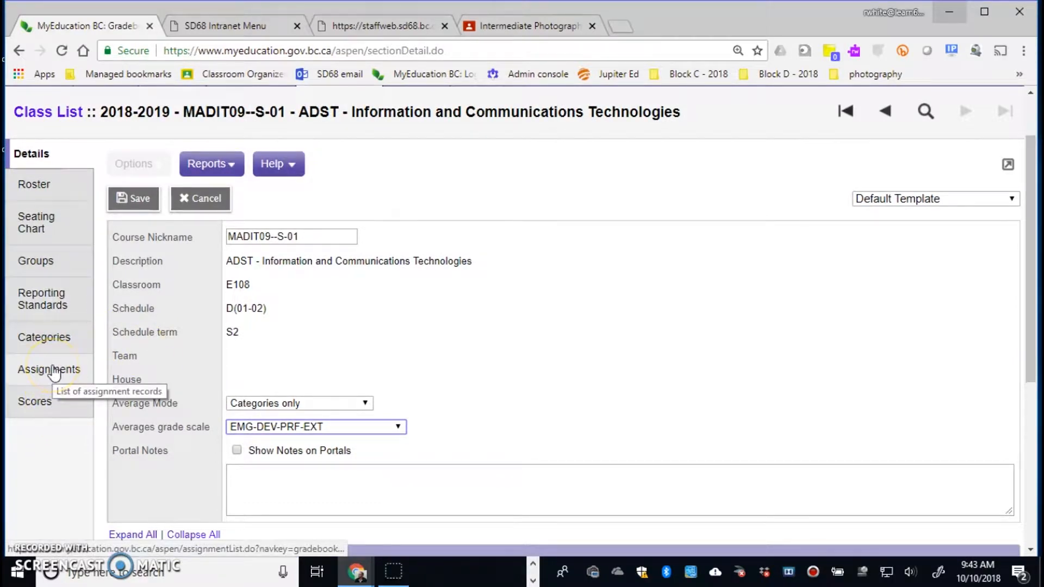
pyautogui.click(37, 402)
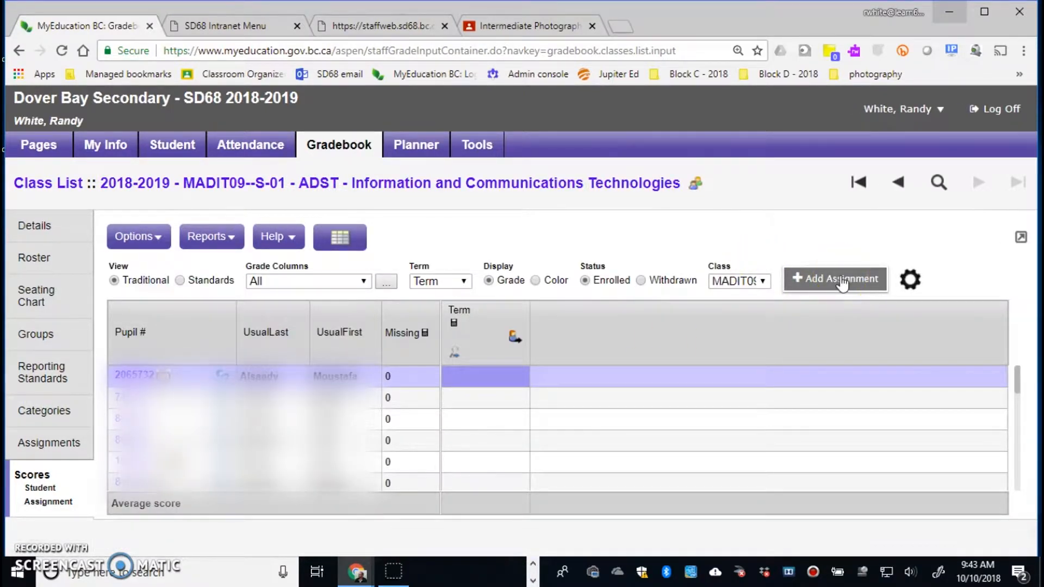
pyautogui.click(46, 443)
pyautogui.click(131, 237)
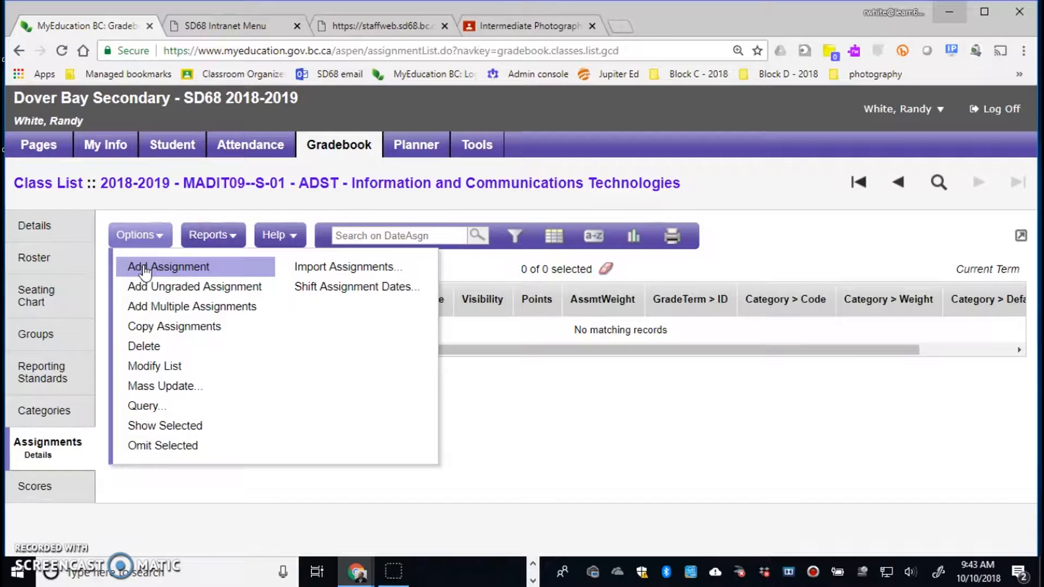
pyautogui.click(145, 269)
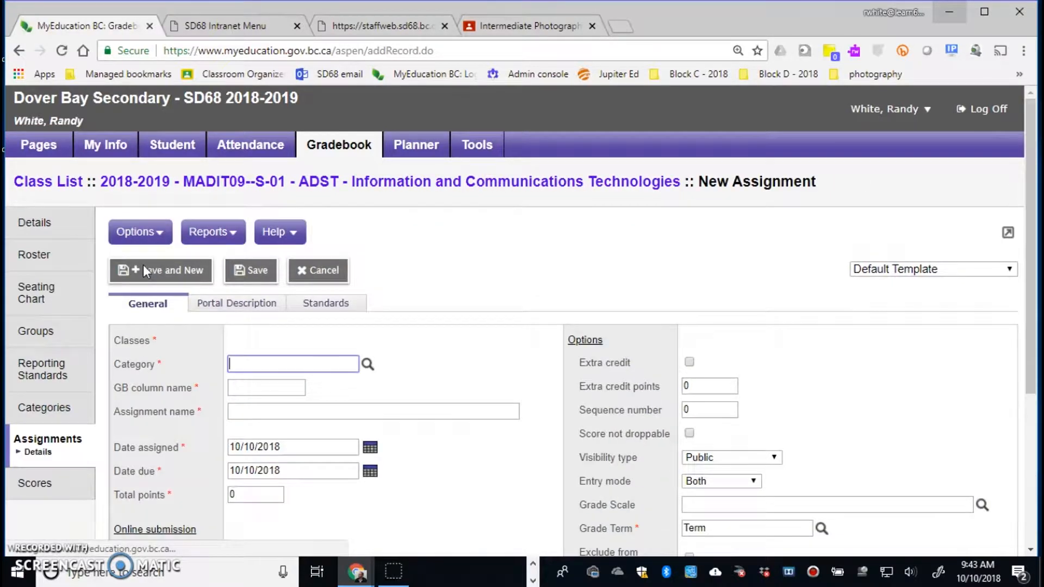
pyautogui.click(52, 485)
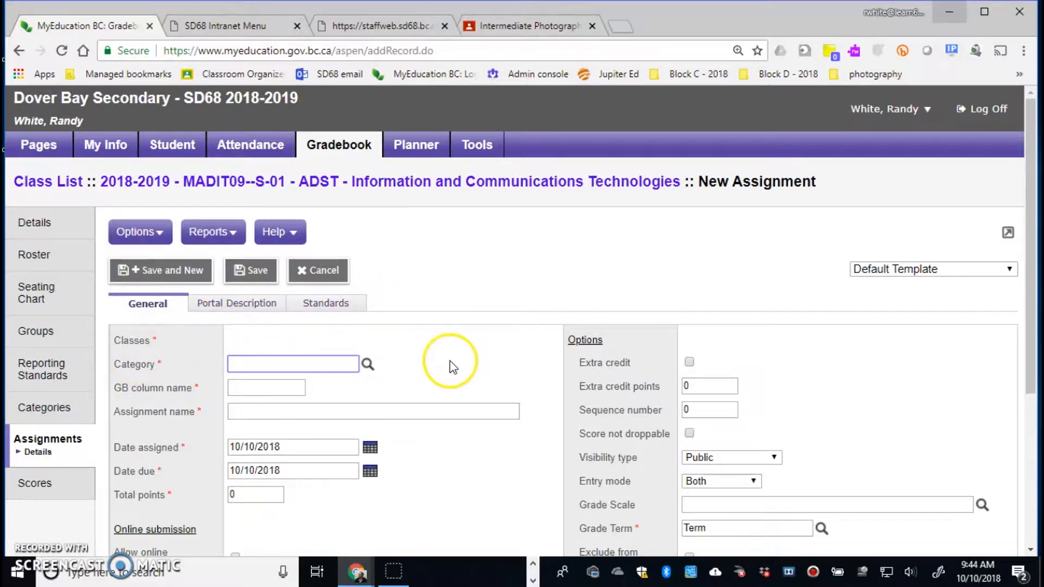
# Assign the new assignment to the EOL category and set its gradebook column name to Hist_comp.
pyautogui.scroll(-2, 449, 361)
pyautogui.click(368, 286)
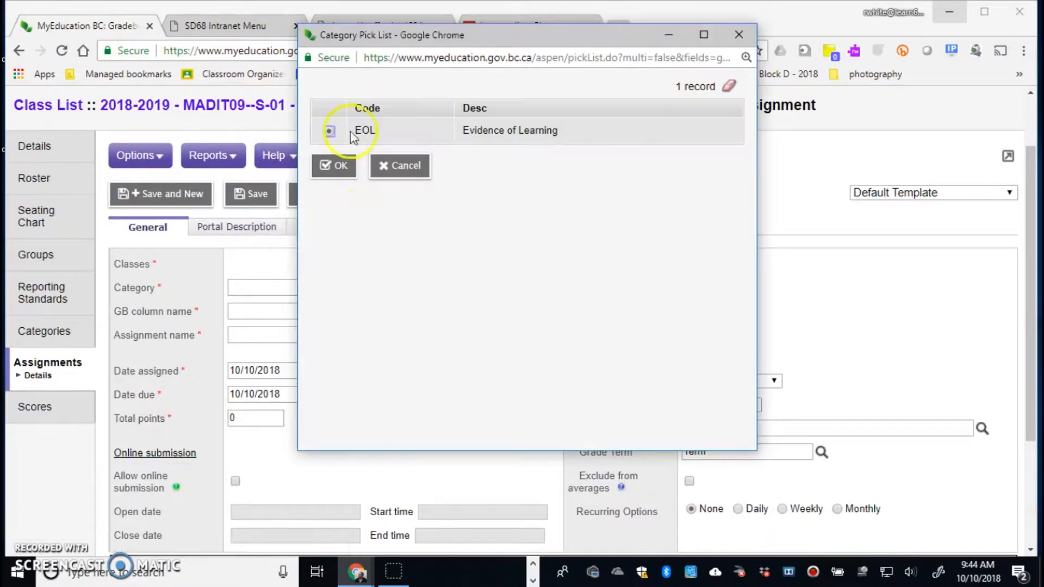
pyautogui.click(343, 164)
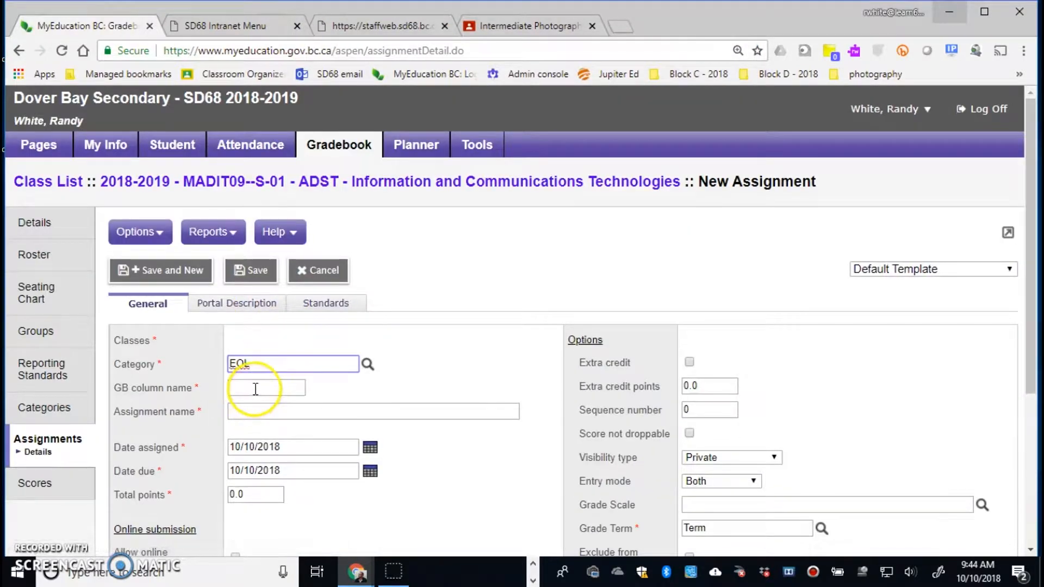
pyautogui.click(254, 389)
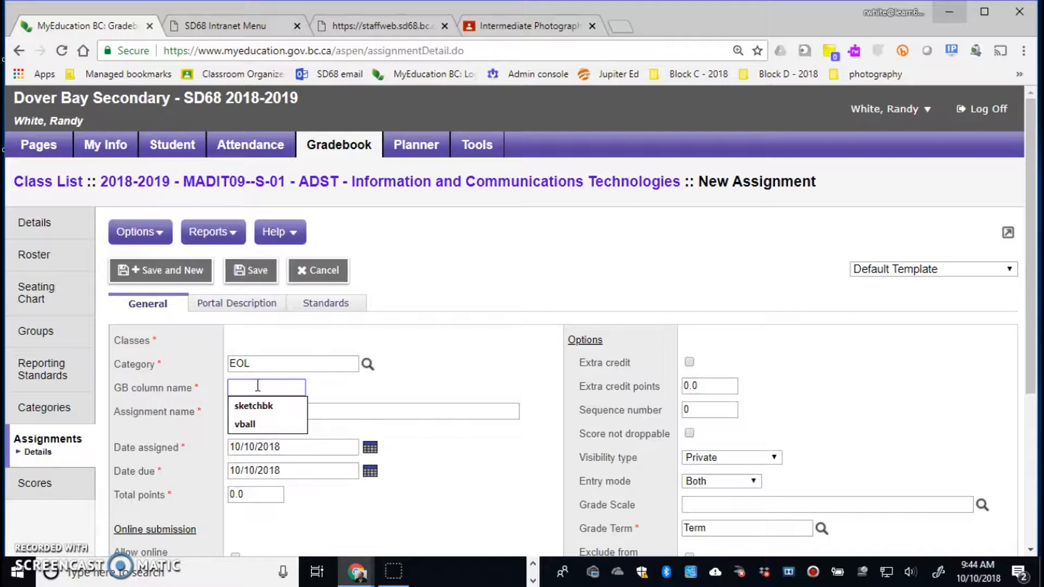
pyautogui.write('Hist_comp')
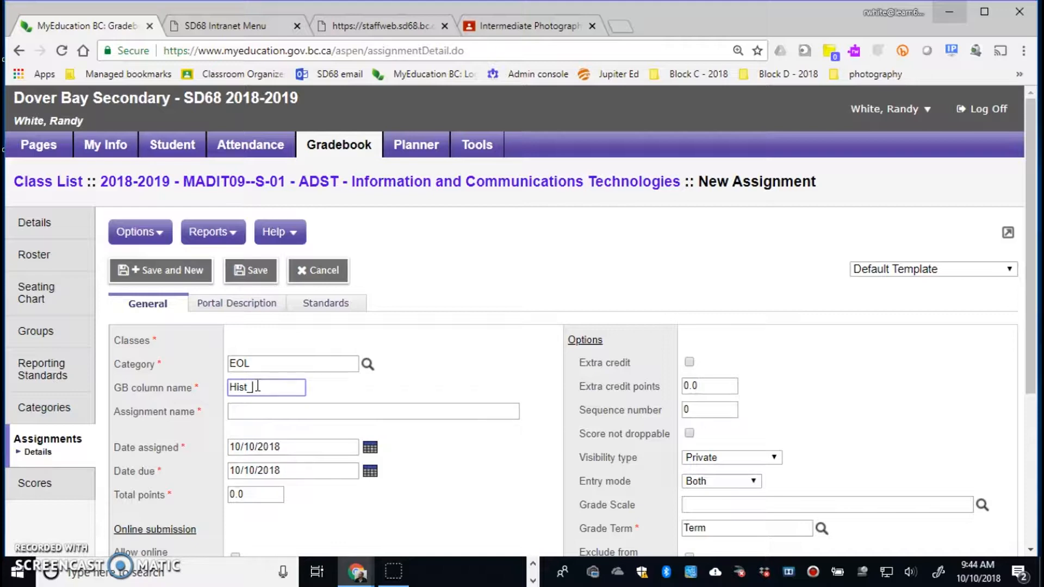
# Set the assignment name to History of Computers.
pyautogui.click(261, 415)
pyautogui.write('Hicstory of')
pyautogui.press('BackSpace')
pyautogui.press('BackSpace')
pyautogui.press('BackSpace')
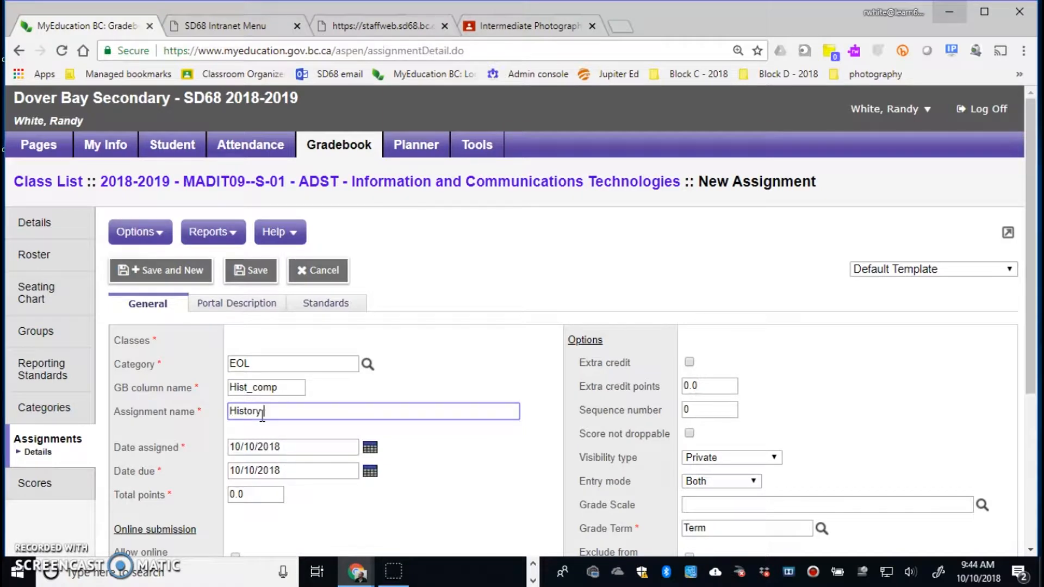
pyautogui.write('of Computers')
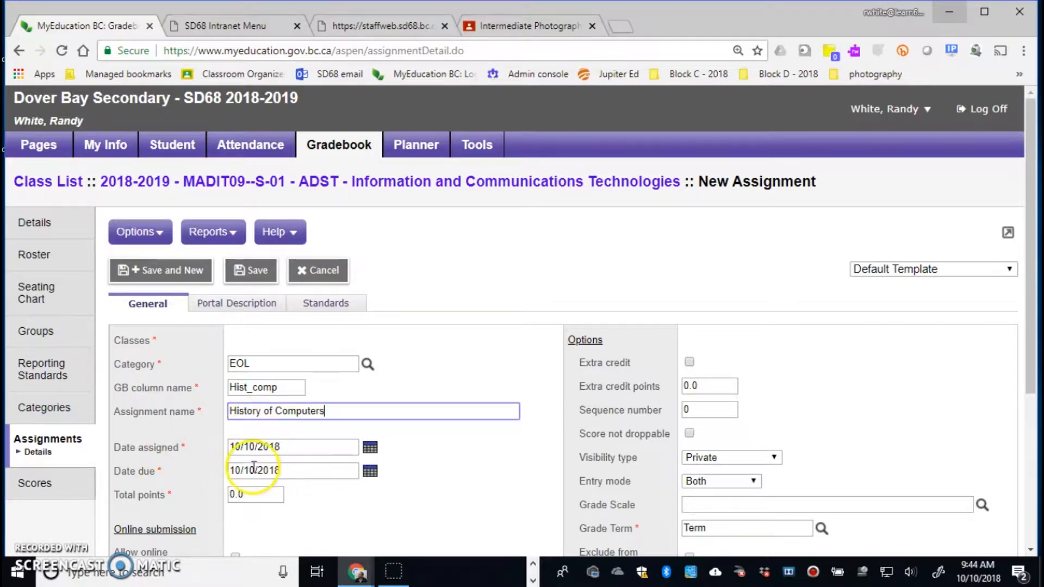
# Set the new assignment's date assigned to 04/02/2019.
pyautogui.click(370, 449)
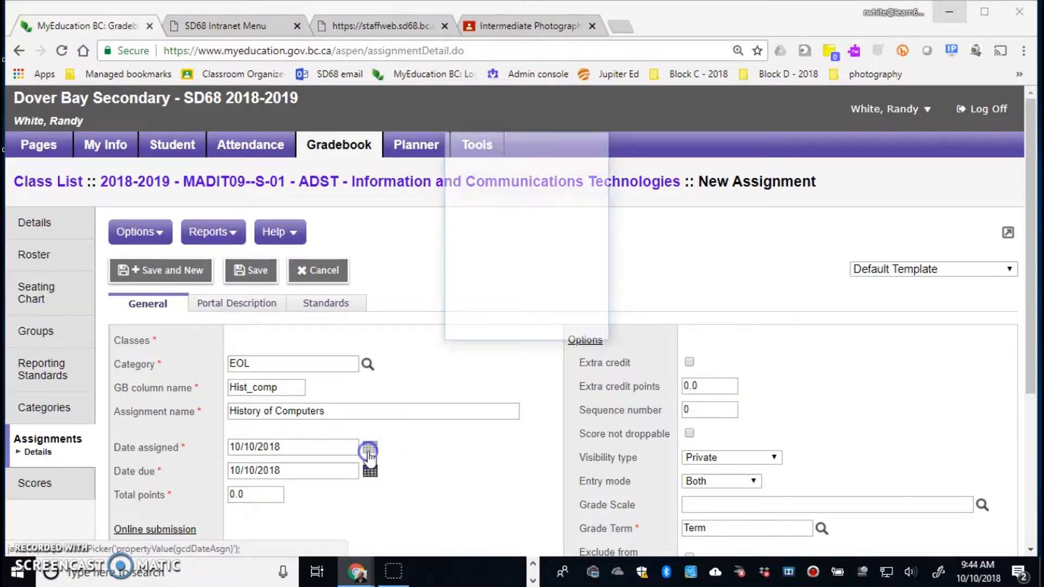
pyautogui.click(591, 189)
pyautogui.click(591, 188)
pyautogui.click(591, 187)
pyautogui.click(587, 188)
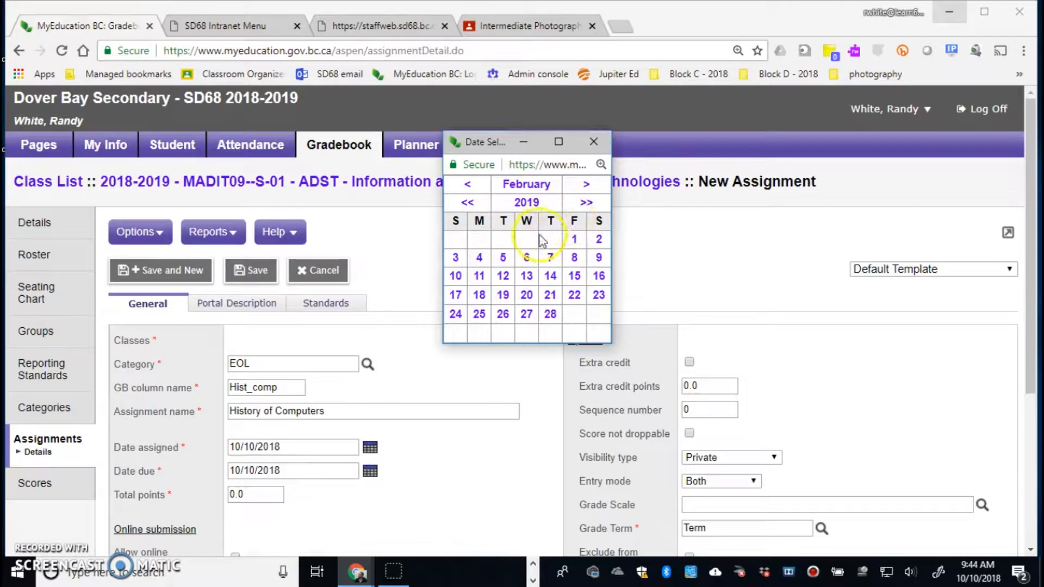
pyautogui.click(479, 258)
# Set the assignment's due date to 15/02/2019 and its total points to 1.
pyautogui.click(371, 472)
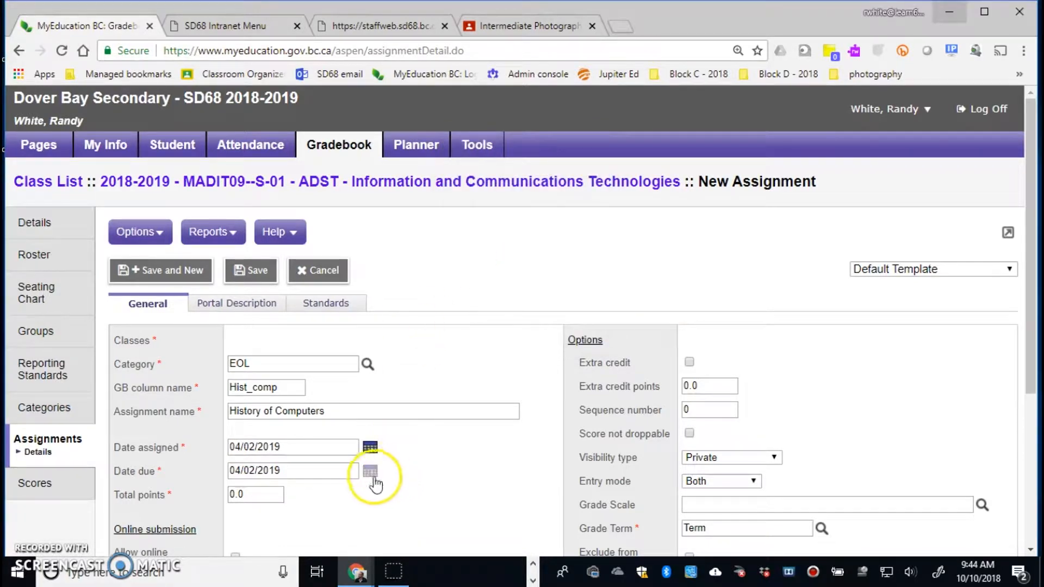
pyautogui.click(575, 276)
pyautogui.click(267, 495)
pyautogui.write('1')
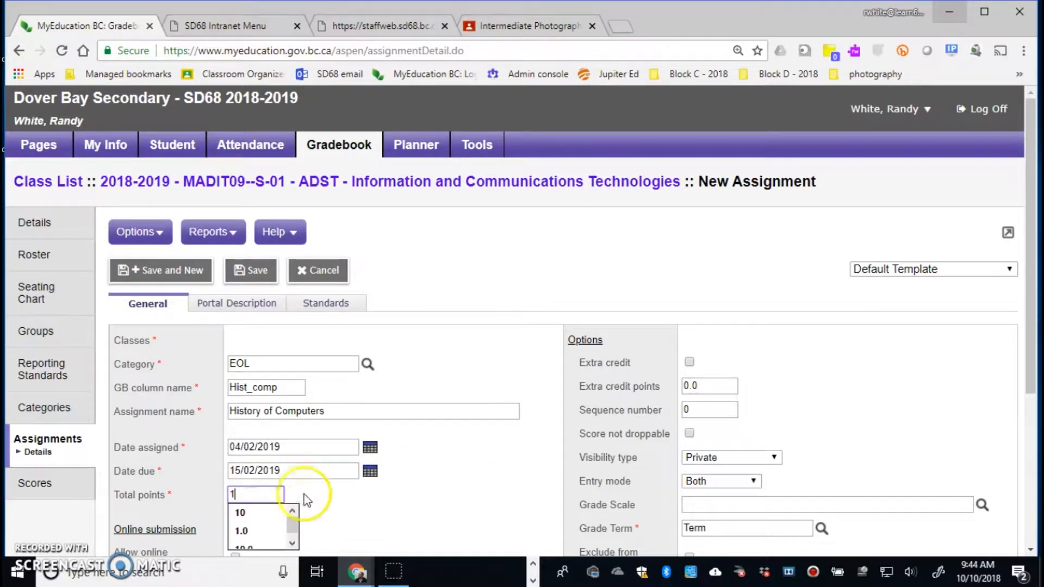
pyautogui.click(365, 484)
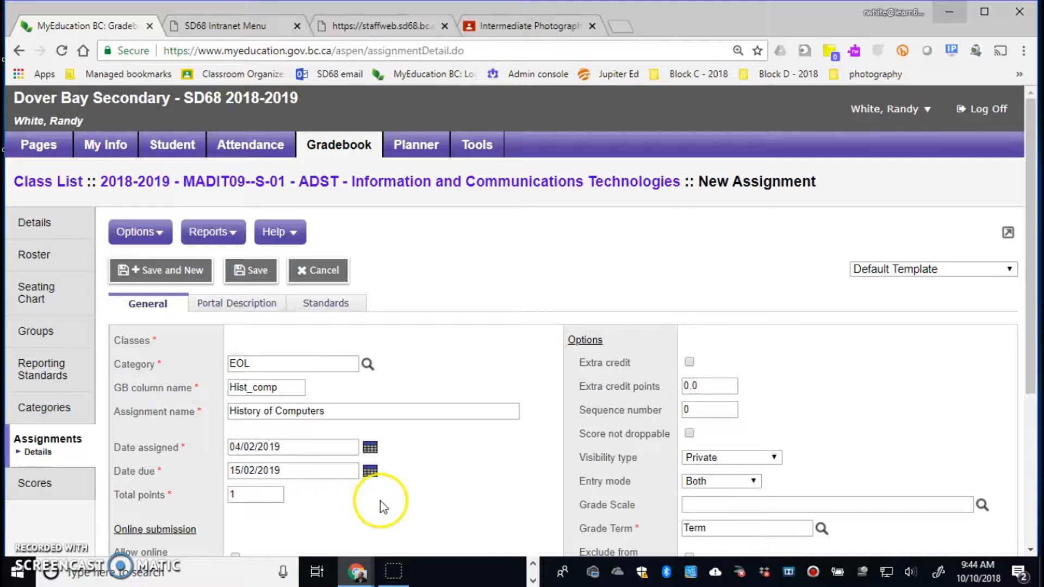
# Examine the assignment's portal description editor and the options for teacher-provided resources.
pyautogui.scroll(-1, 380, 499)
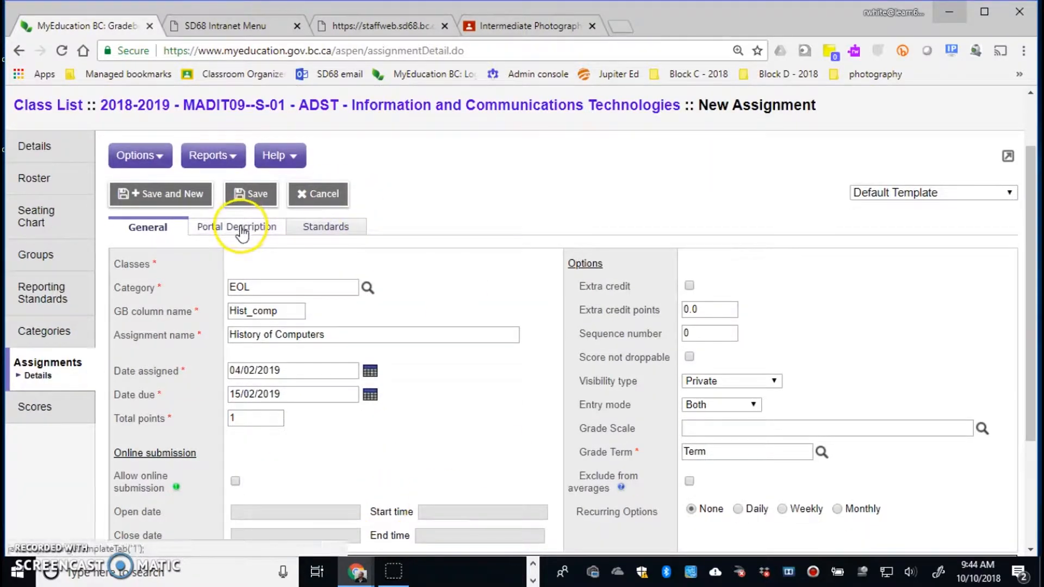
pyautogui.click(242, 231)
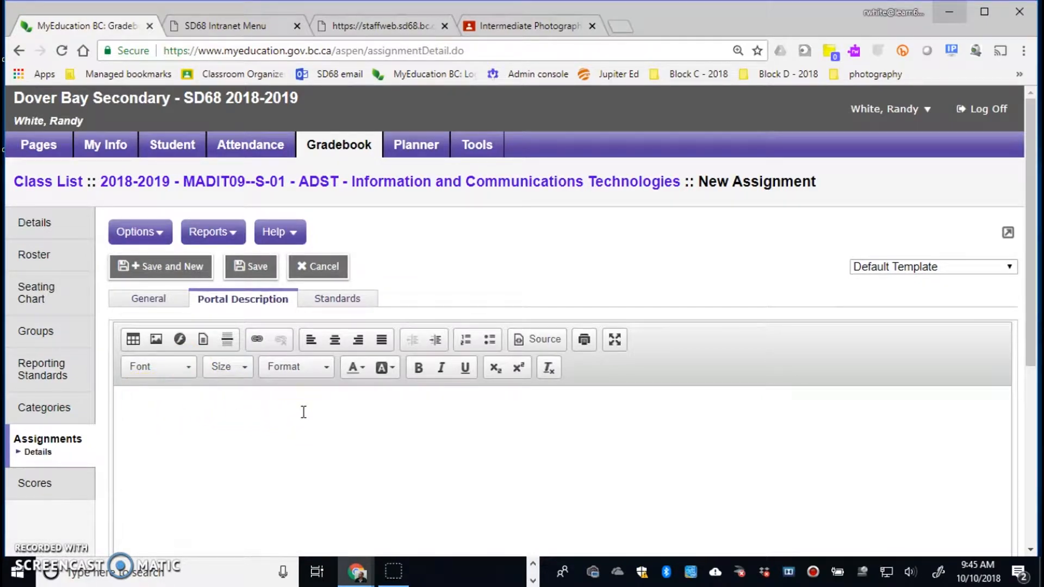
pyautogui.scroll(-5, 305, 410)
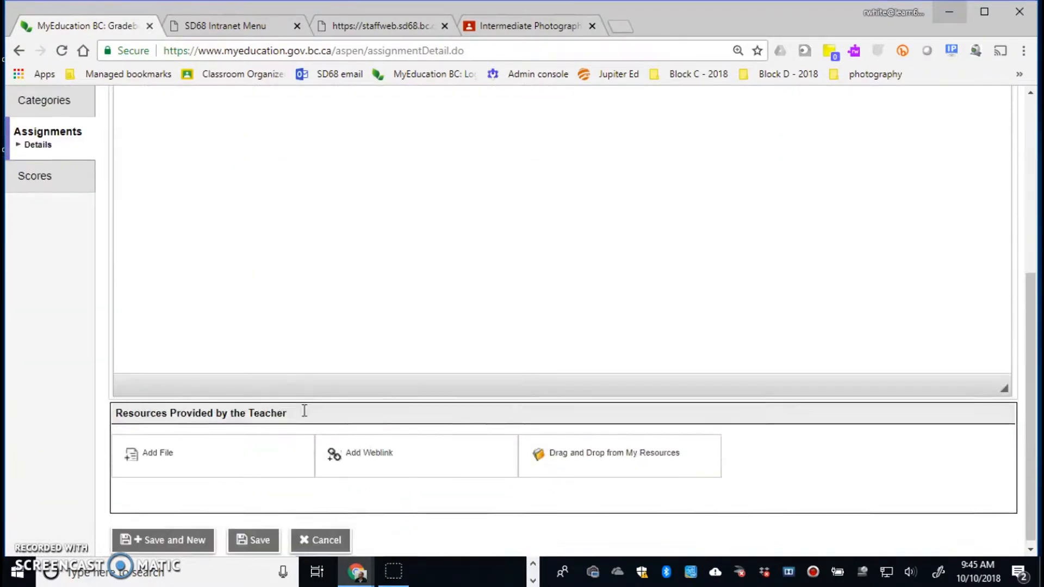
pyautogui.scroll(3, 303, 411)
pyautogui.click(249, 241)
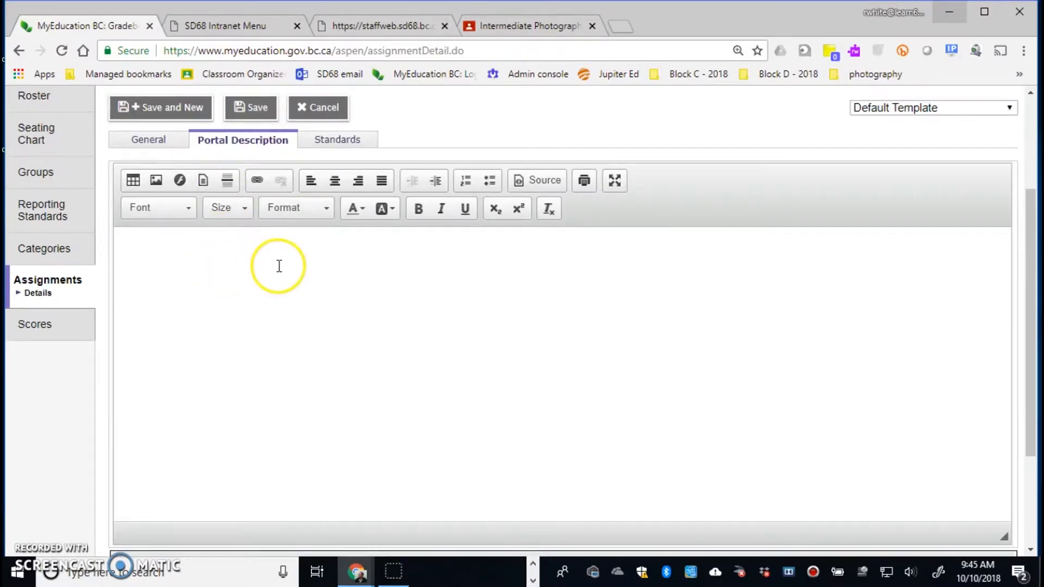
pyautogui.scroll(-3, 278, 264)
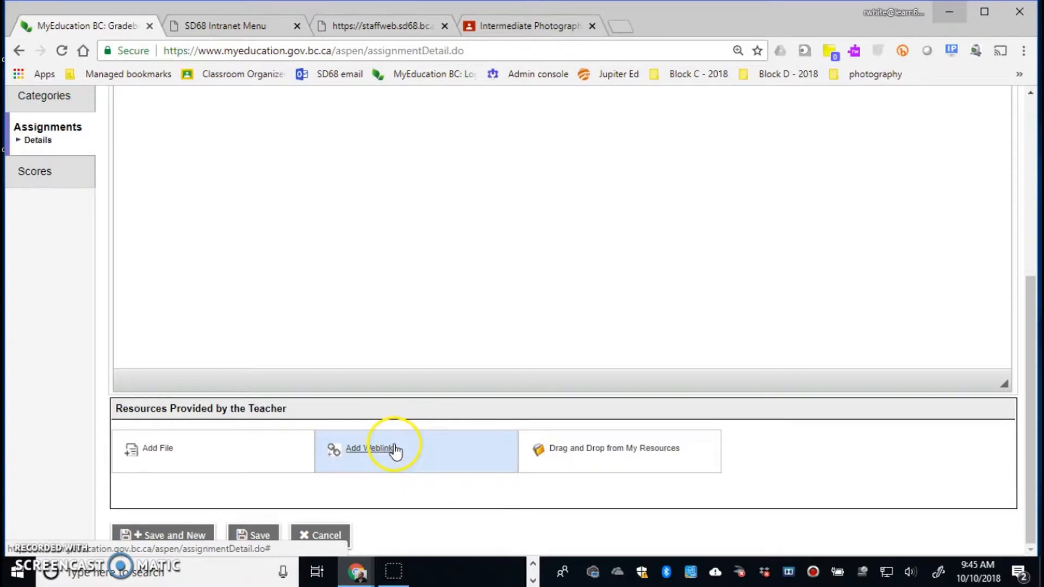
pyautogui.scroll(3, 479, 253)
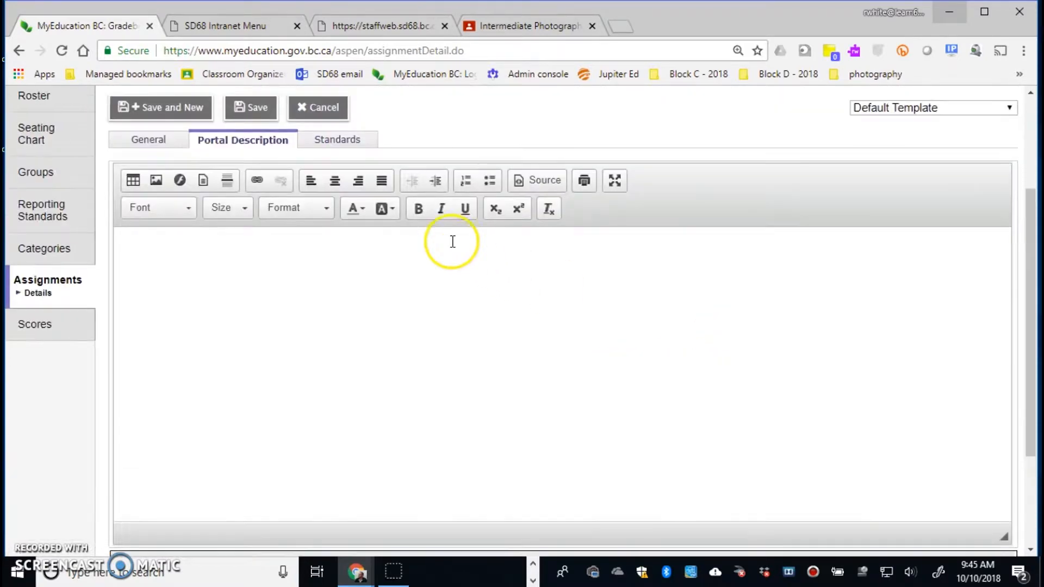
pyautogui.scroll(3, 455, 250)
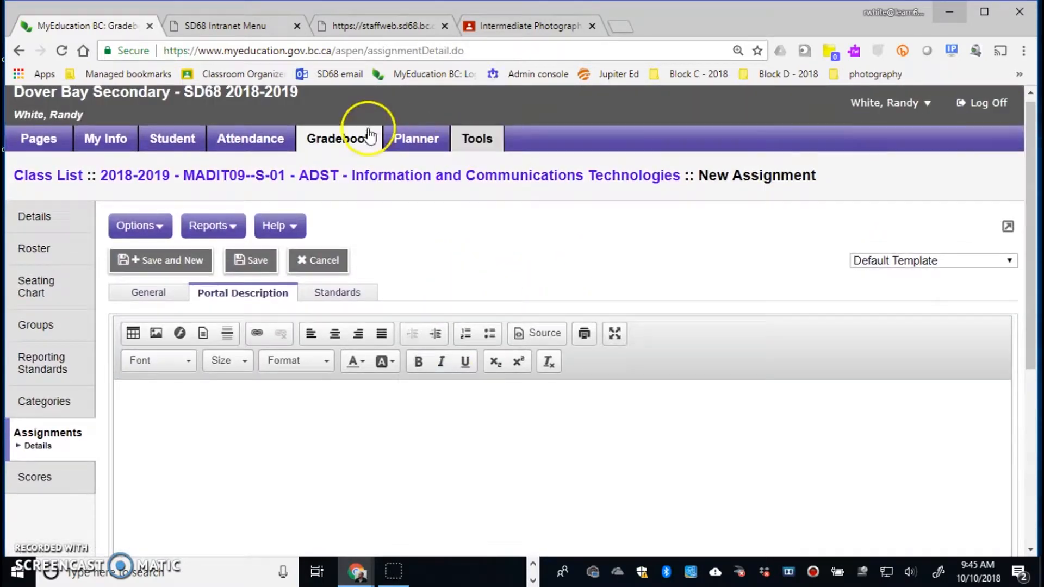
# Start adding multiple reporting standards to the assignment, select the All standard and check its proficiency levels.
pyautogui.click(342, 293)
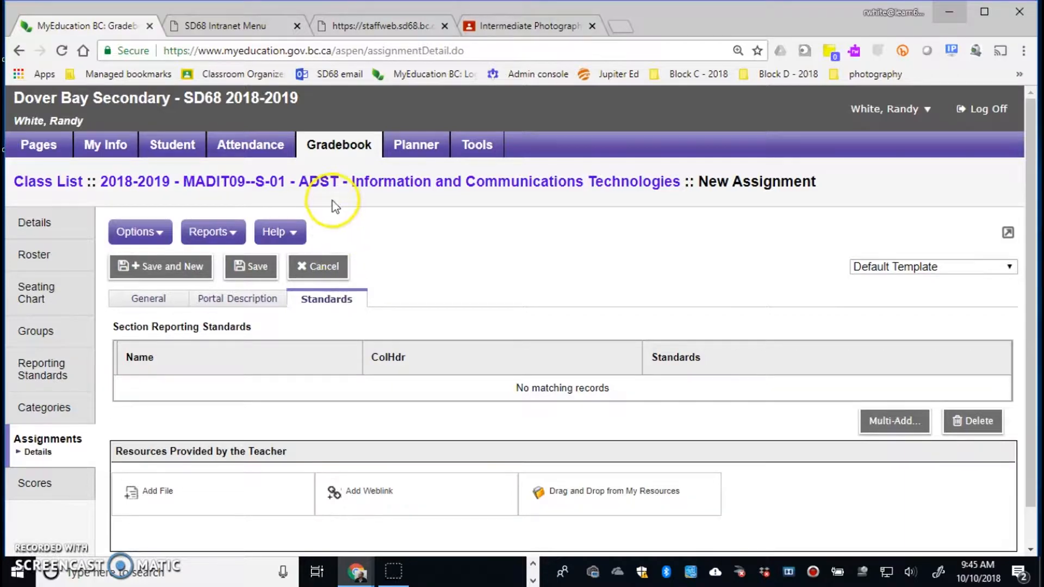
pyautogui.click(914, 425)
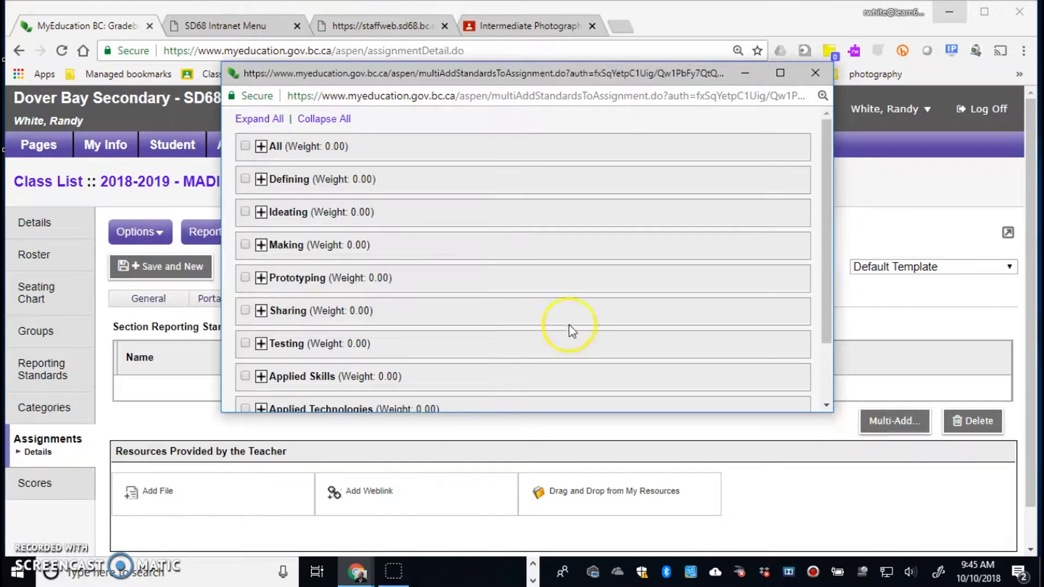
pyautogui.click(245, 146)
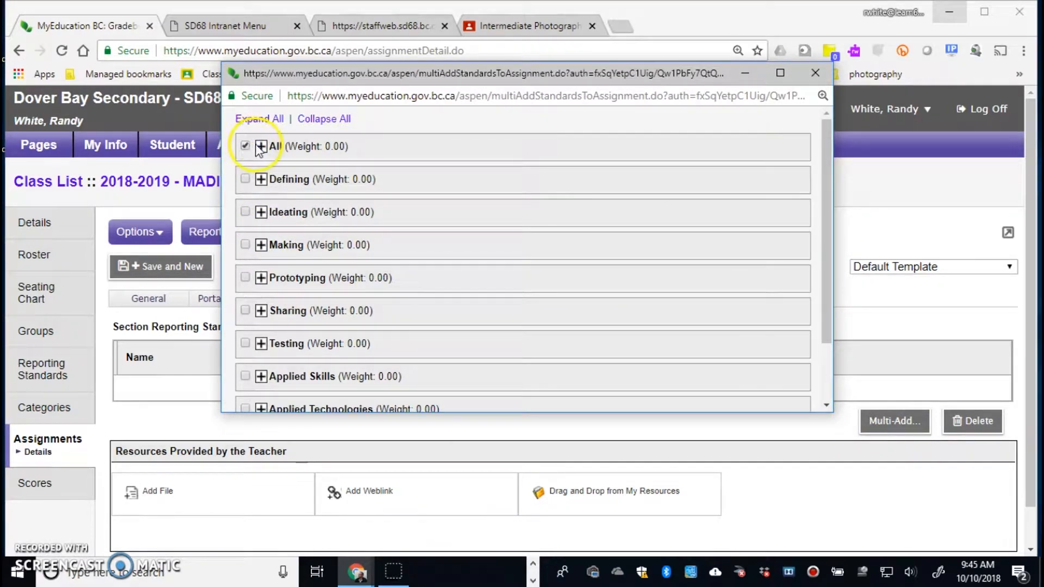
pyautogui.click(261, 147)
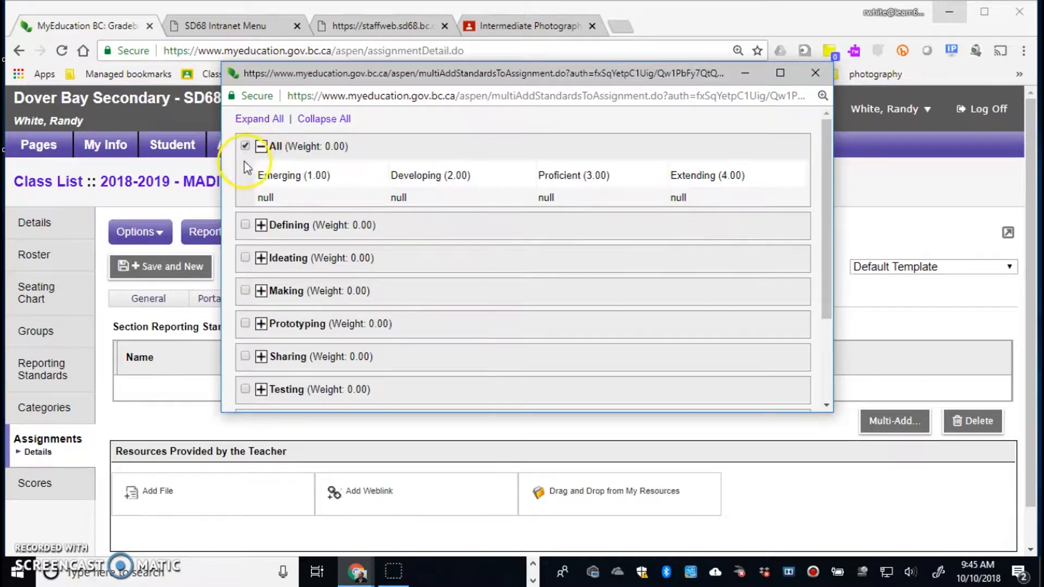
pyautogui.click(261, 147)
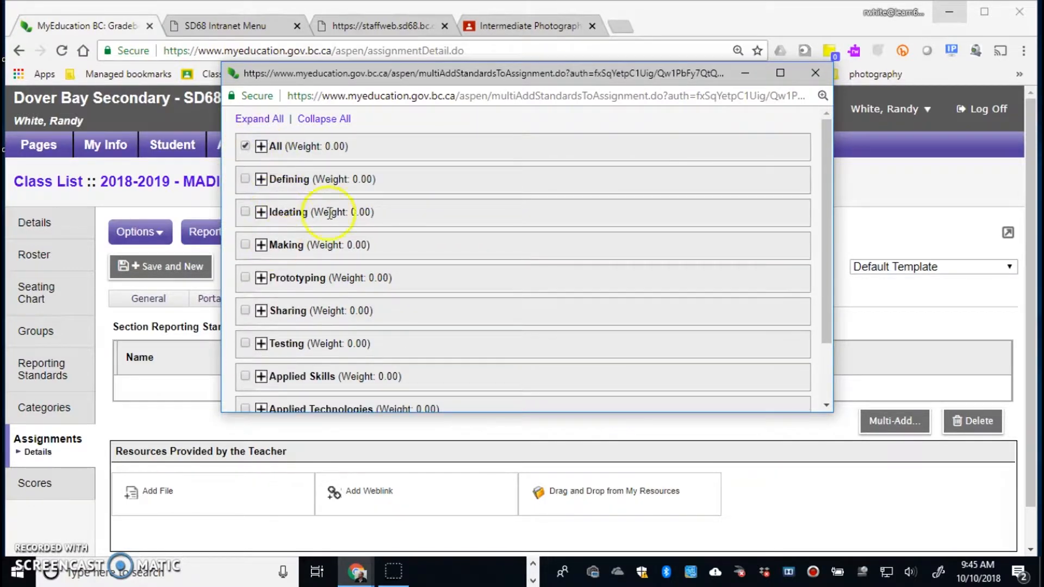
# Select the standard Identify potential users and relevant context within the Defining group.
pyautogui.click(261, 180)
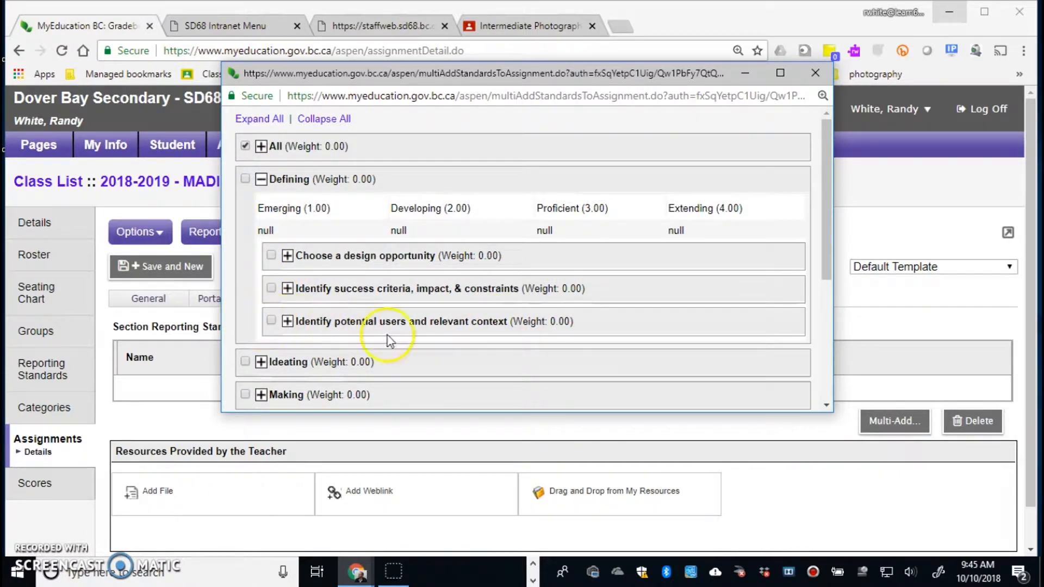
pyautogui.click(271, 321)
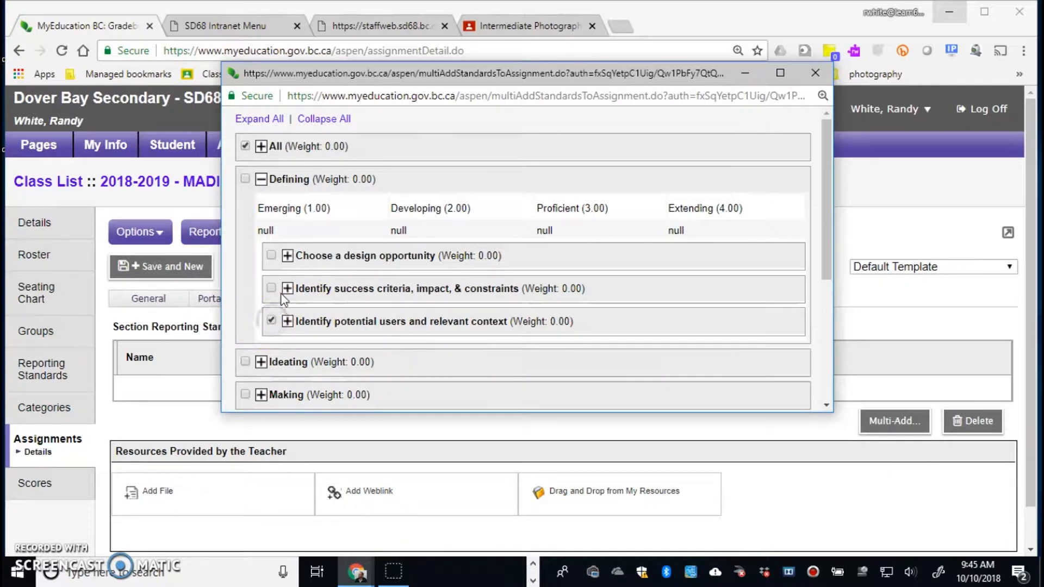
pyautogui.click(261, 180)
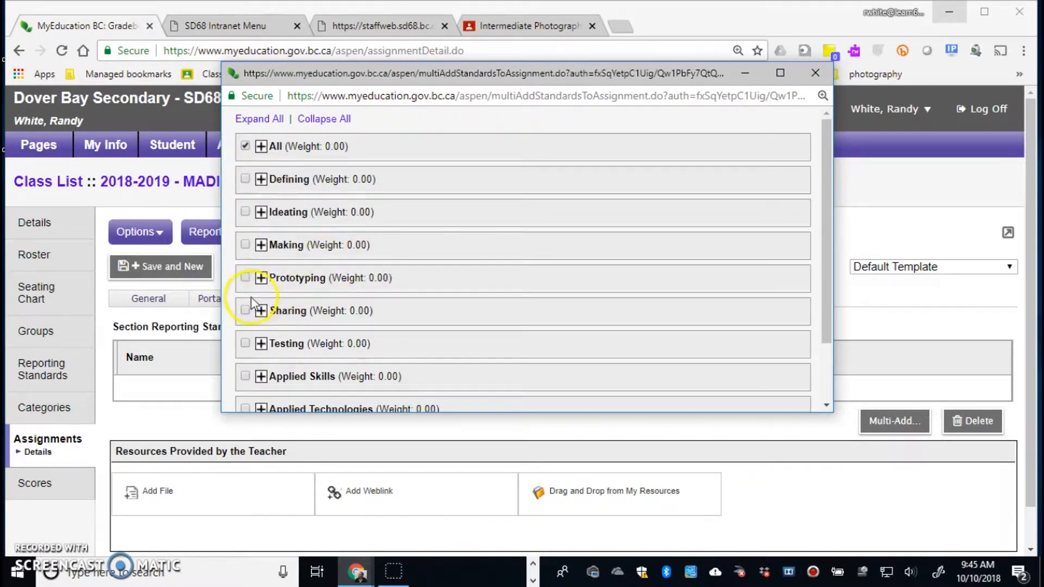
# Select the Making standards on minimizing waste and on appropriate tools, technologies, materials, and add all chosen standards to the assignment.
pyautogui.click(261, 245)
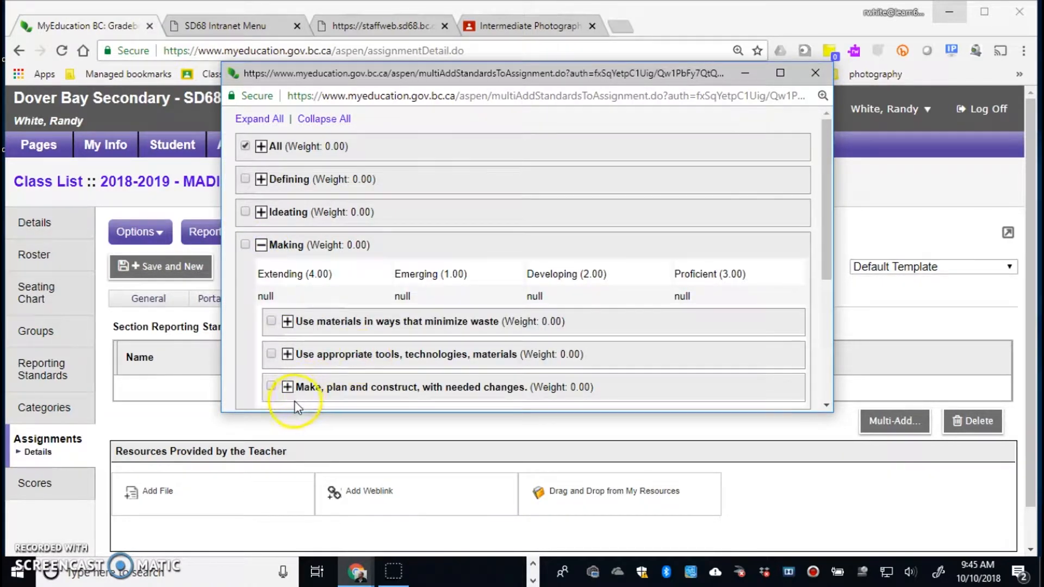
pyautogui.click(272, 321)
pyautogui.click(271, 354)
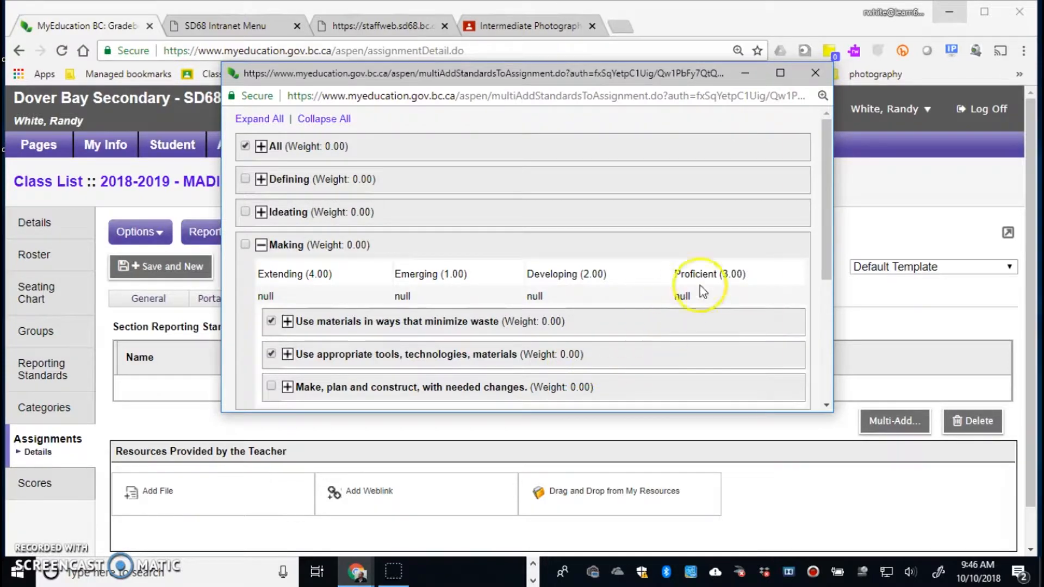
pyautogui.moveTo(821, 224); pyautogui.dragTo(811, 367)
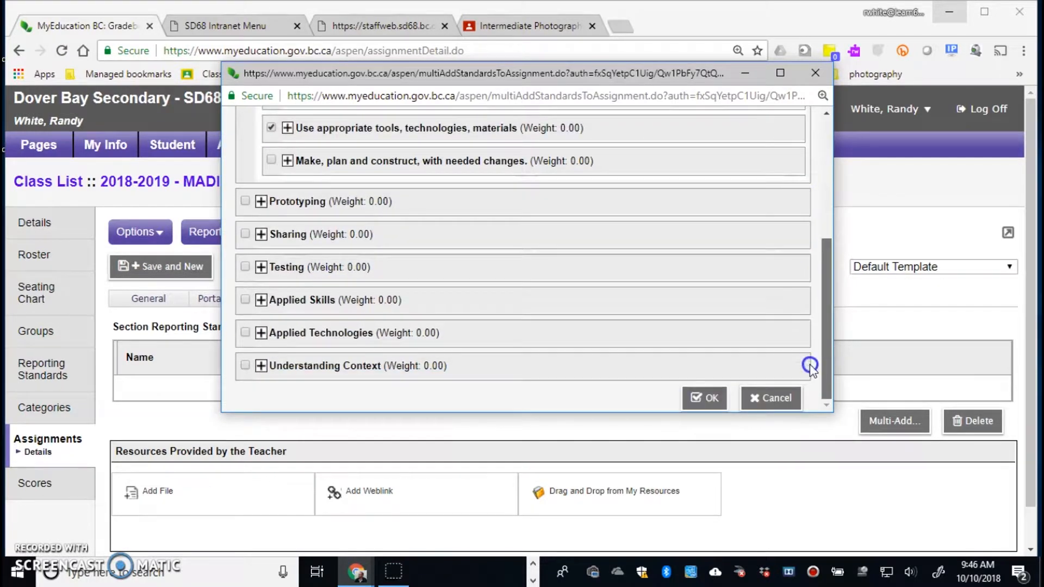
pyautogui.click(705, 398)
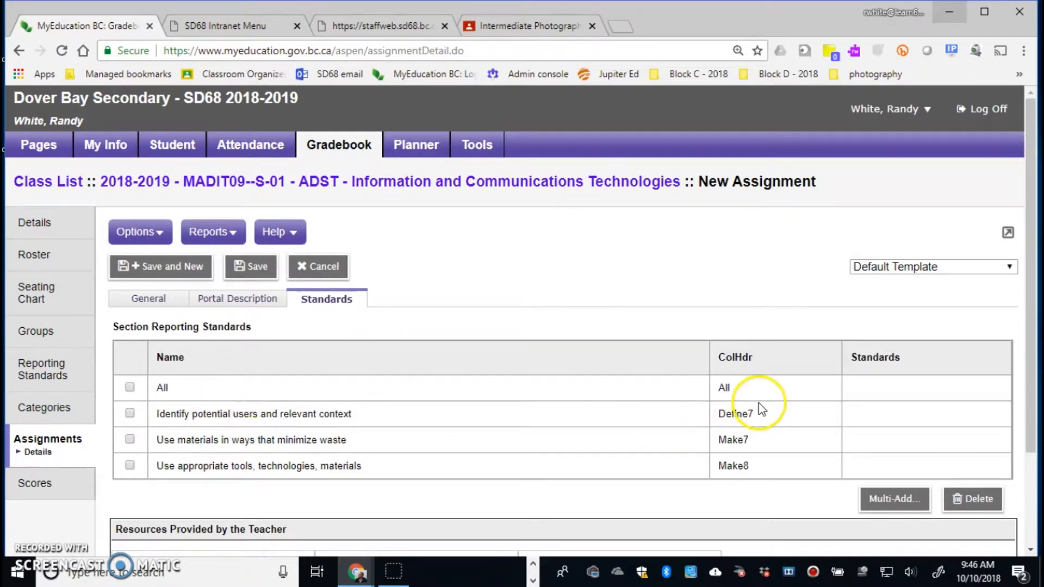
# Save the History of Computers assignment with its standards.
pyautogui.scroll(-1, 405, 335)
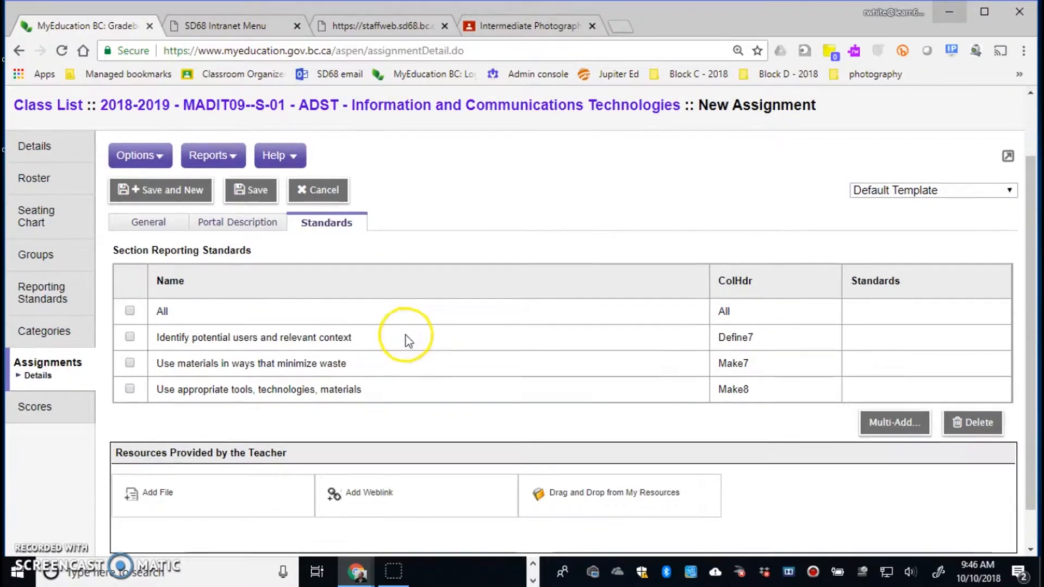
pyautogui.click(247, 191)
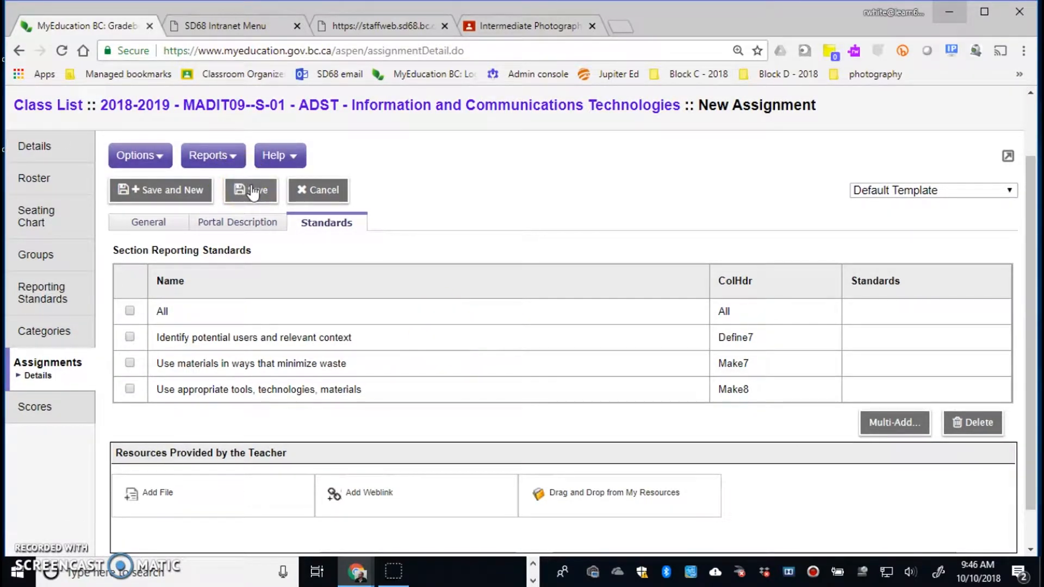
pyautogui.click(251, 190)
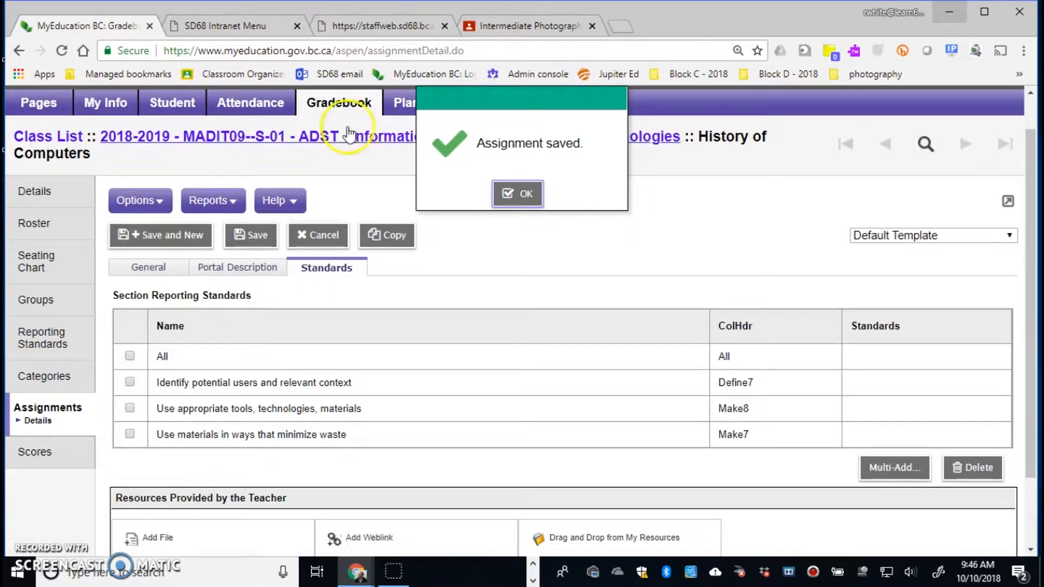
pyautogui.click(521, 195)
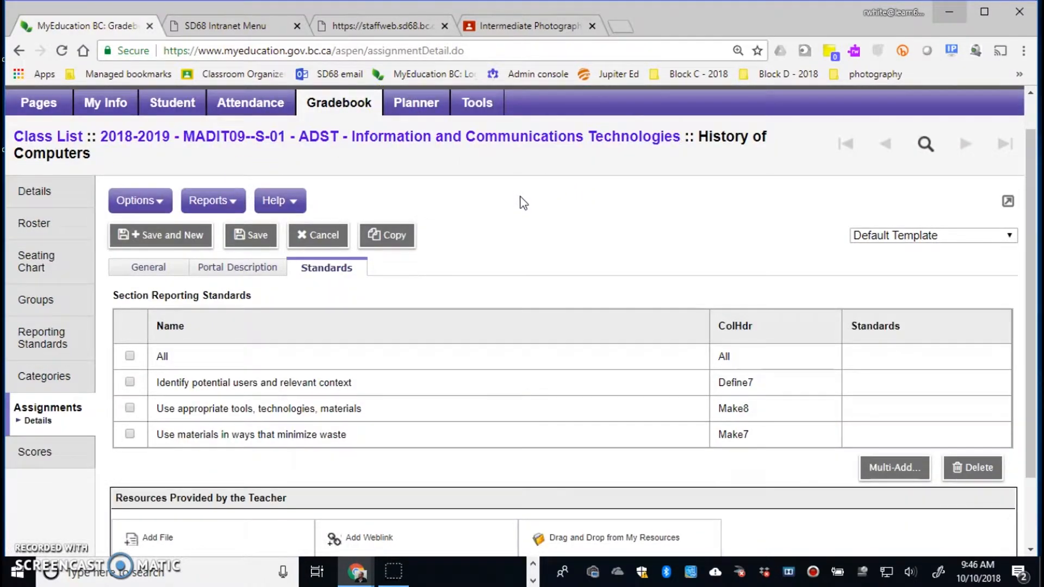
# Open the class's scores and switch the gradebook view from Traditional to Standards.
pyautogui.click(42, 455)
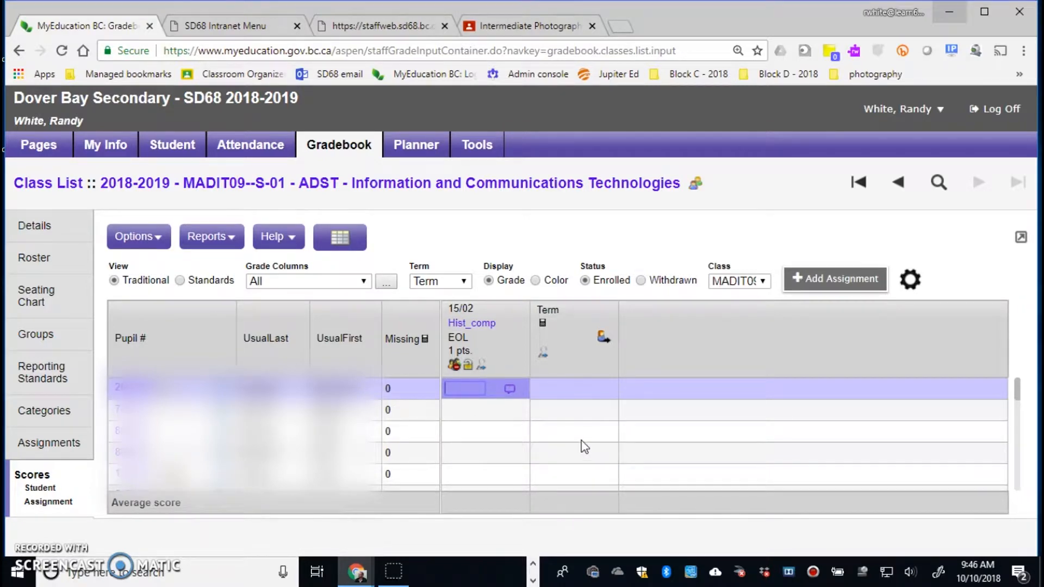
pyautogui.click(536, 341)
pyautogui.click(208, 289)
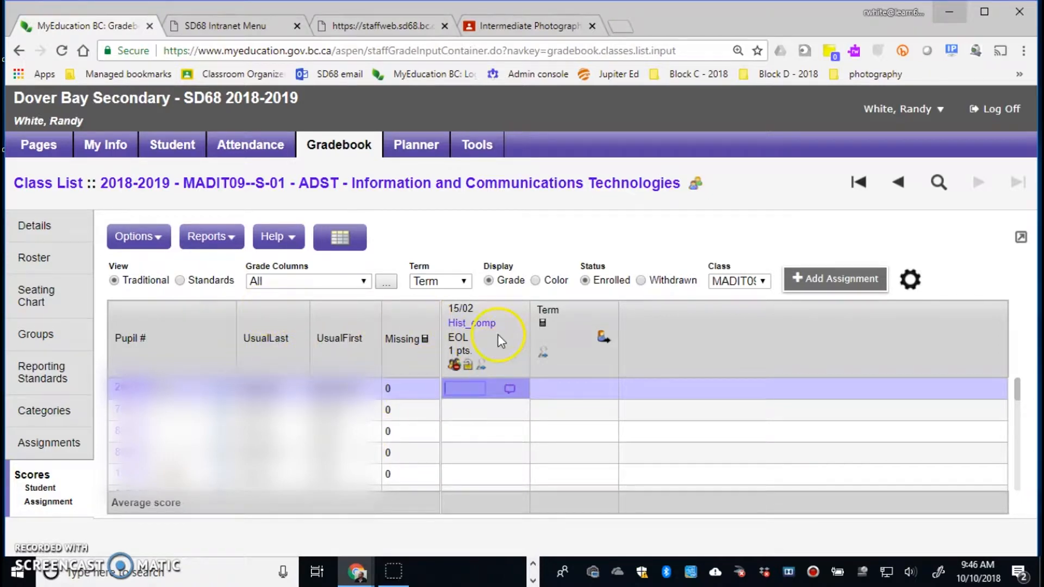
pyautogui.click(179, 280)
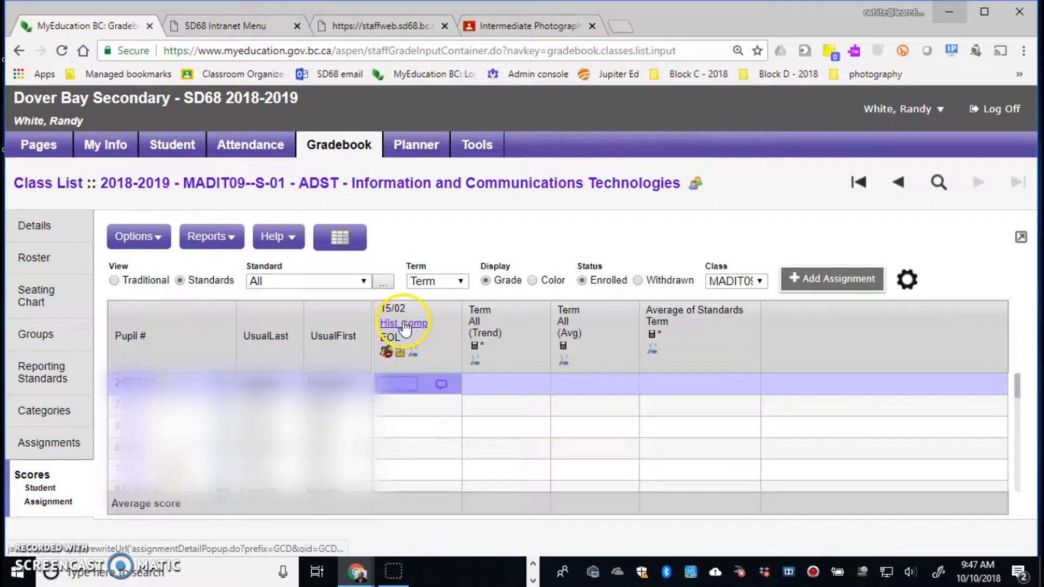
# Open the single-assignment scores for History of Computers and check which standards the Define7, Make7 and Make8 columns stand for.
pyautogui.click(49, 502)
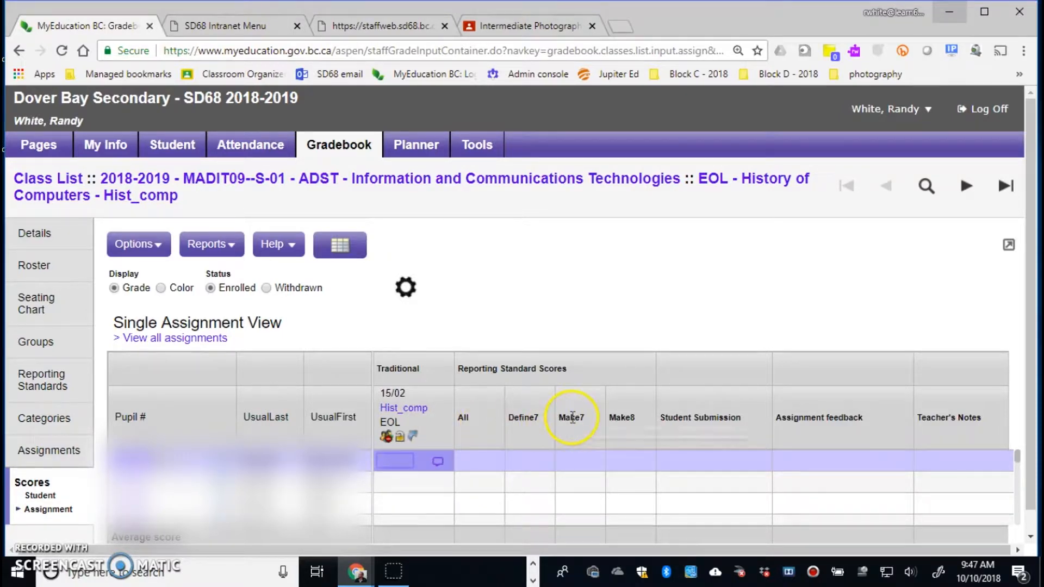
pyautogui.click(517, 420)
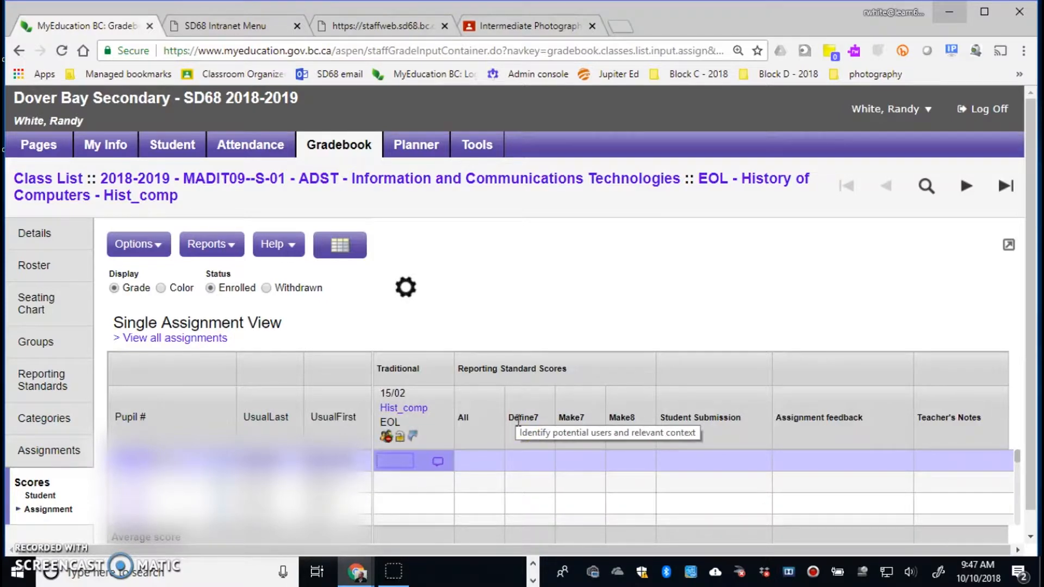
pyautogui.moveTo(579, 417)
pyautogui.click(621, 418)
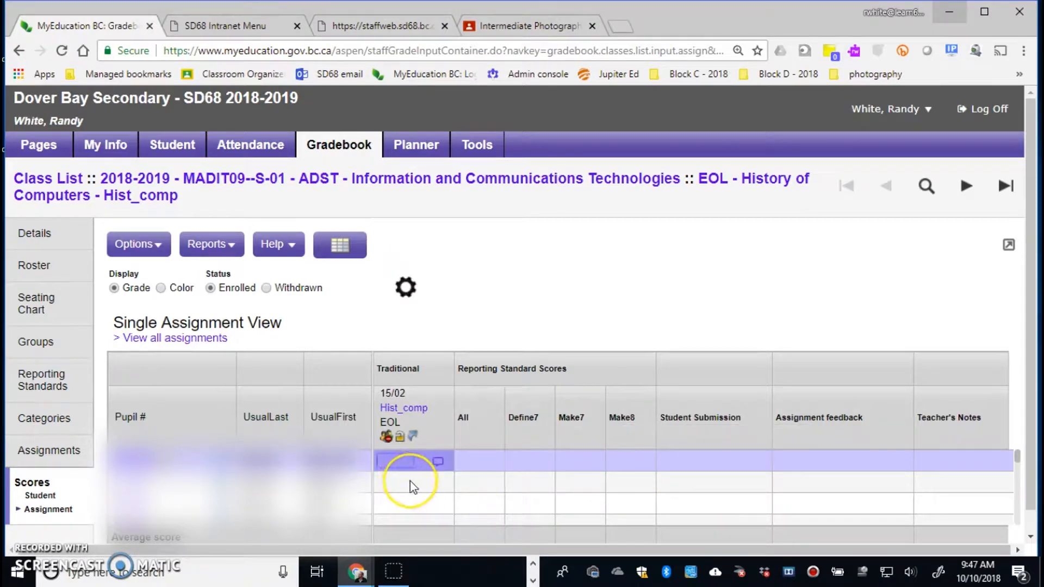
# Look up the rating scale for the first student's All reporting standard score and choose Developing (DEV).
pyautogui.click(462, 465)
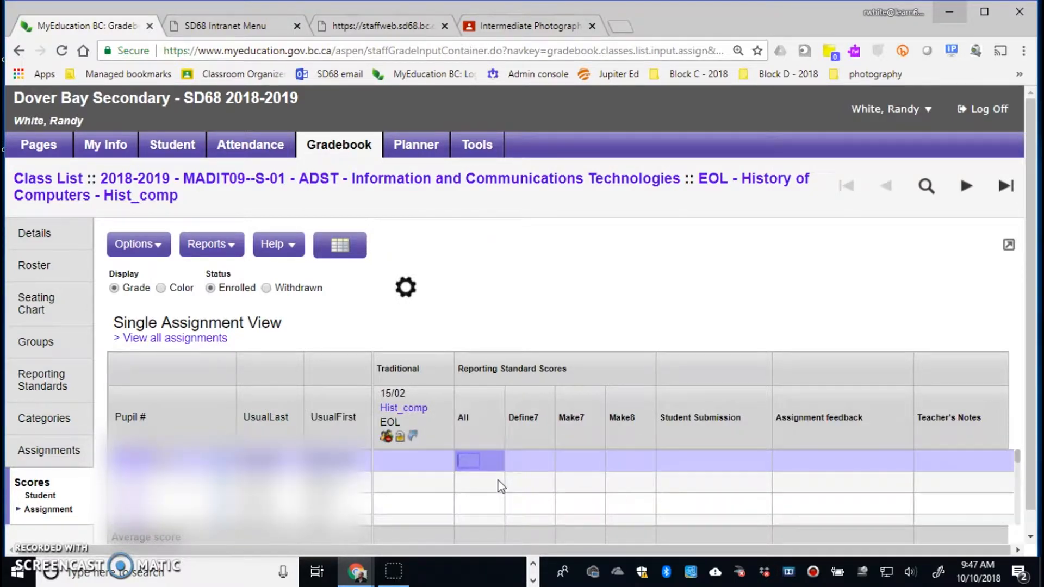
pyautogui.hotkey('ctrl', 'l')
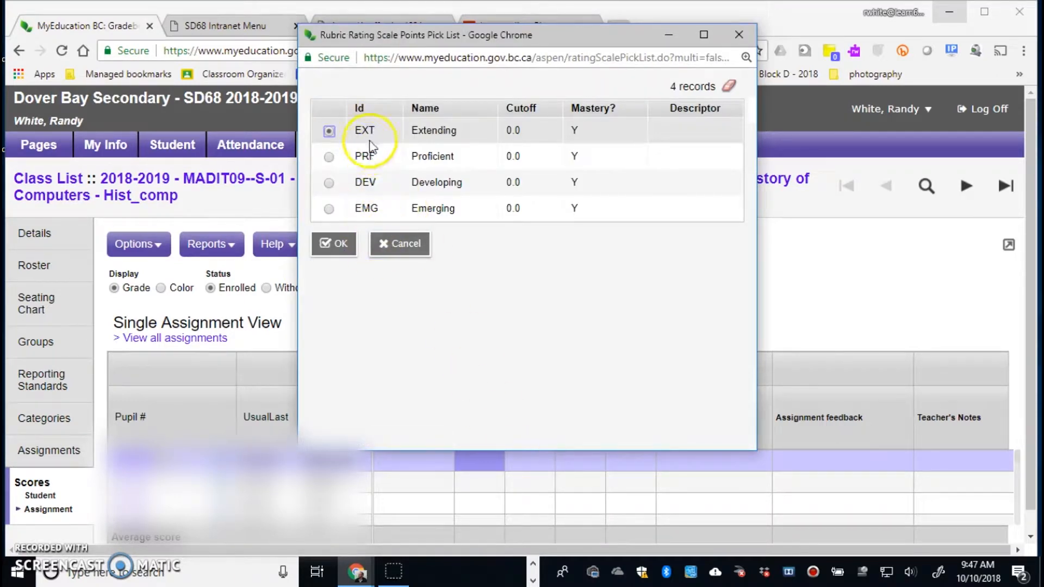
pyautogui.click(421, 244)
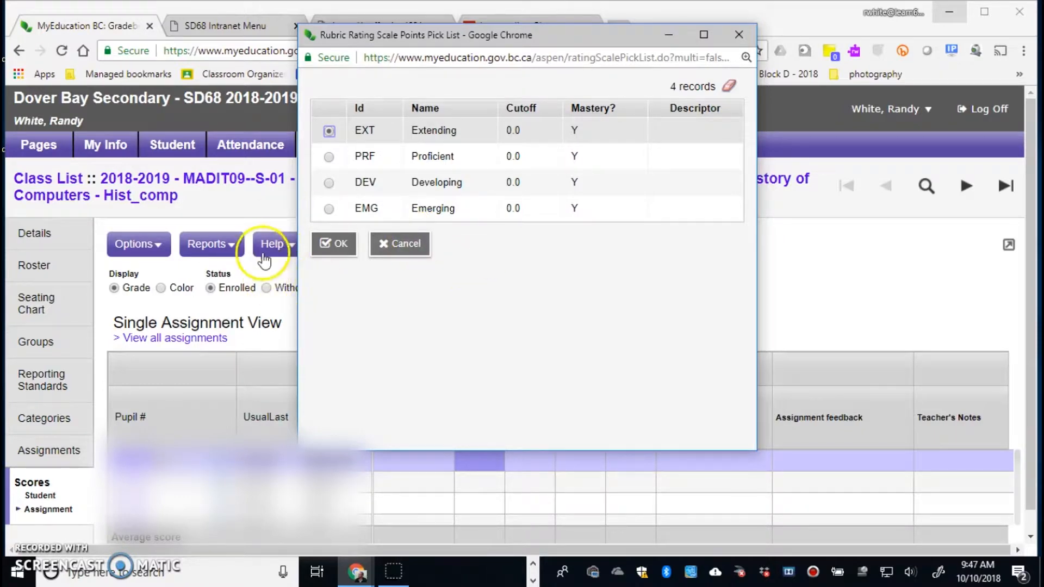
pyautogui.click(328, 184)
# Score the first student's Define7 and Make7 standards as Developing (DEV).
pyautogui.click(518, 462)
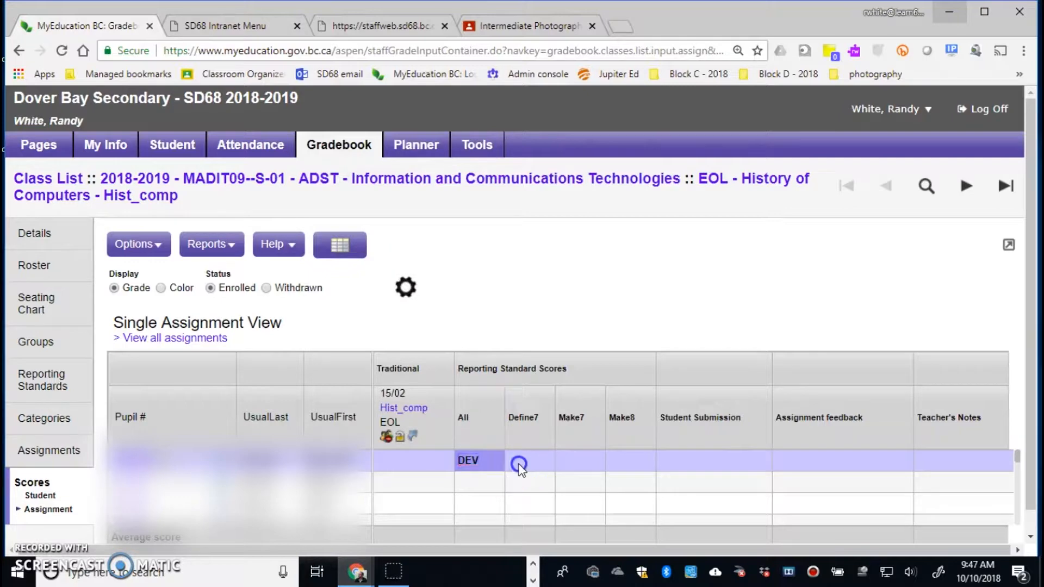
pyautogui.click(537, 457)
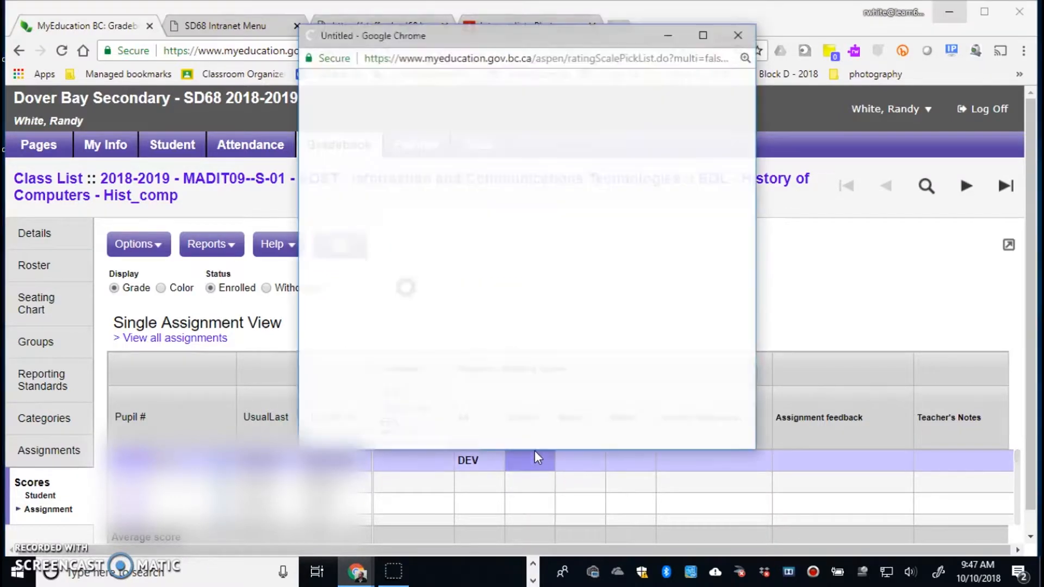
pyautogui.click(329, 183)
pyautogui.click(334, 244)
pyautogui.click(579, 463)
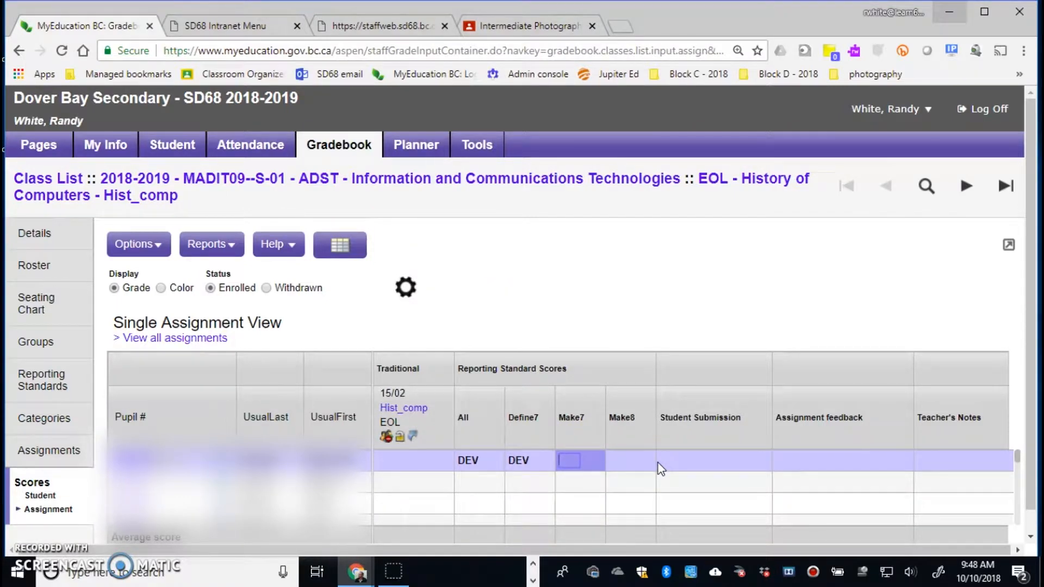
pyautogui.write('de')
# Score the first student's Make8 standard as Proficient (PRF) from the rating scale list.
pyautogui.click(623, 463)
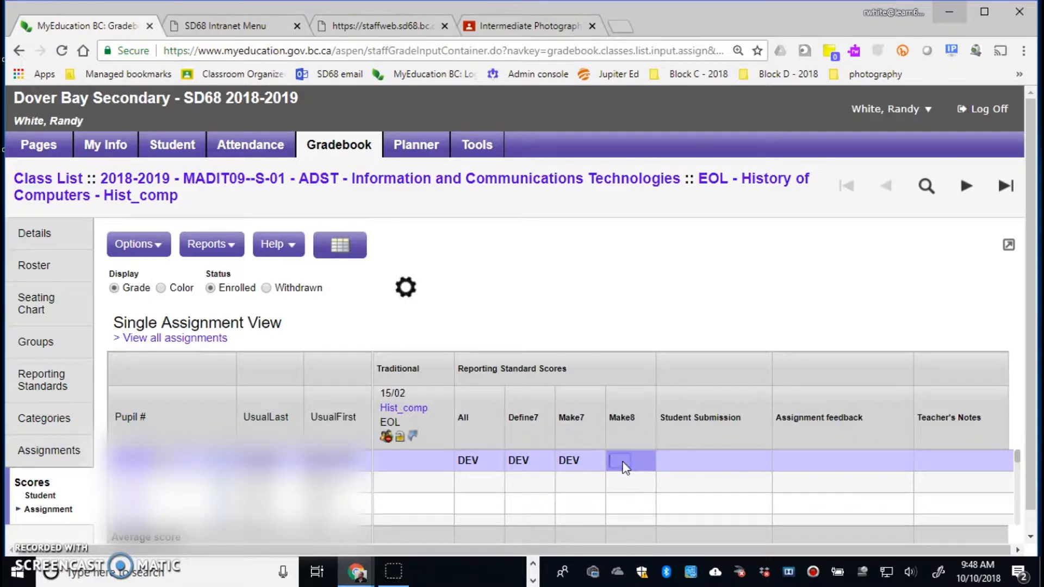
pyautogui.click(624, 463)
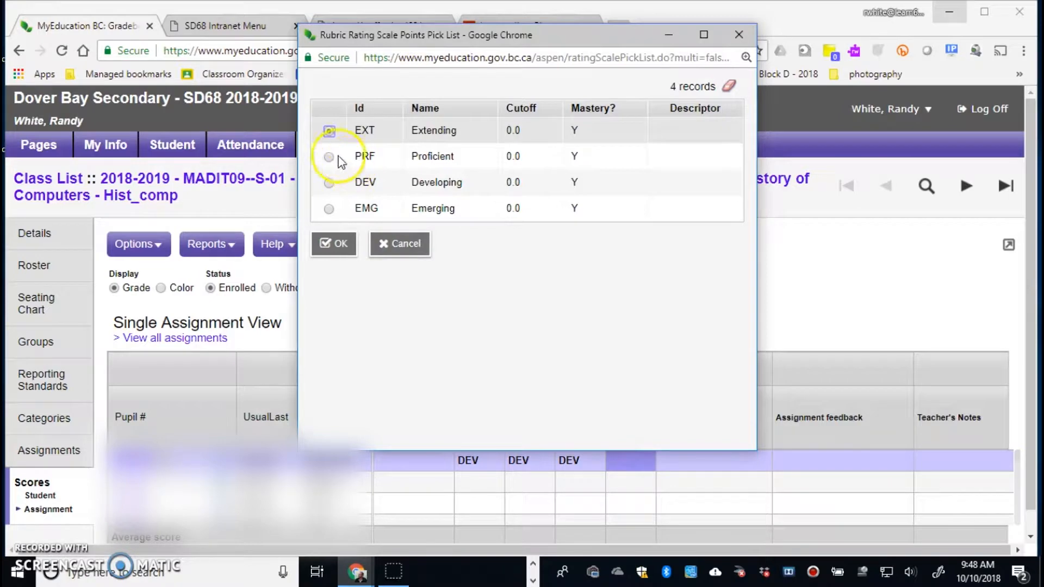
pyautogui.click(330, 157)
pyautogui.click(336, 244)
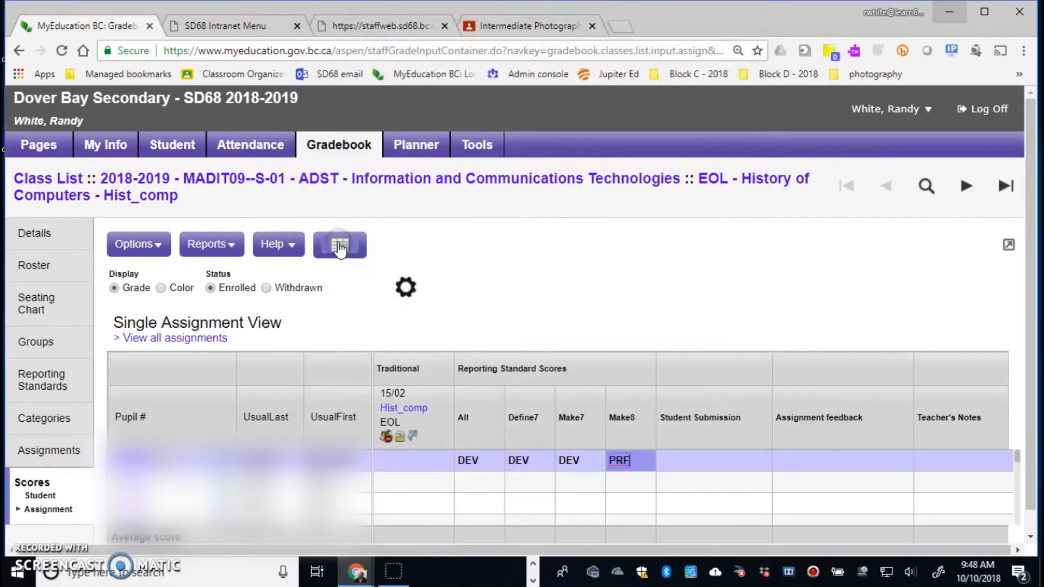
pyautogui.click(585, 418)
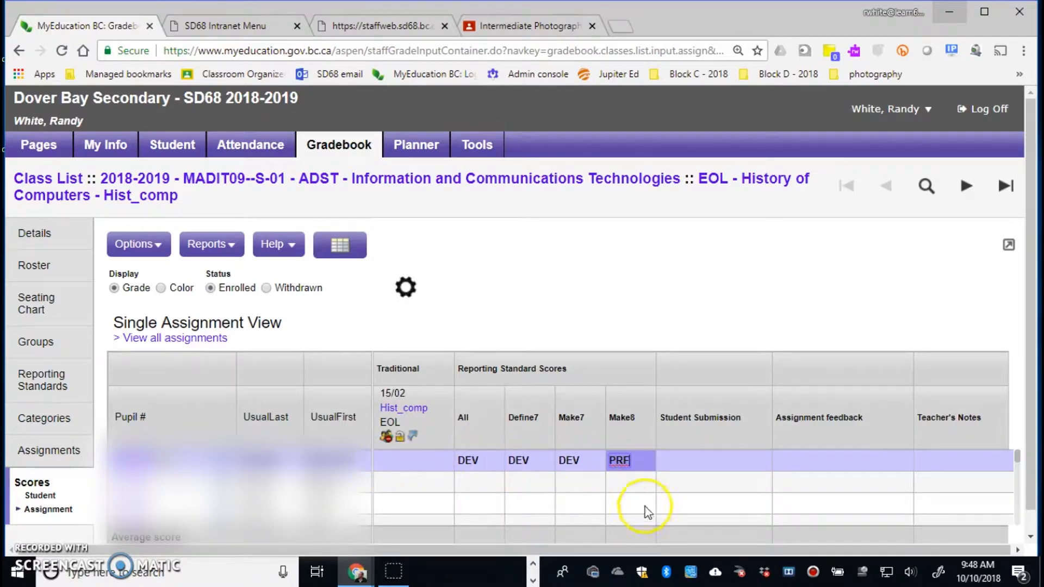
pyautogui.scroll(-1, 625, 483)
pyautogui.scroll(1, 629, 484)
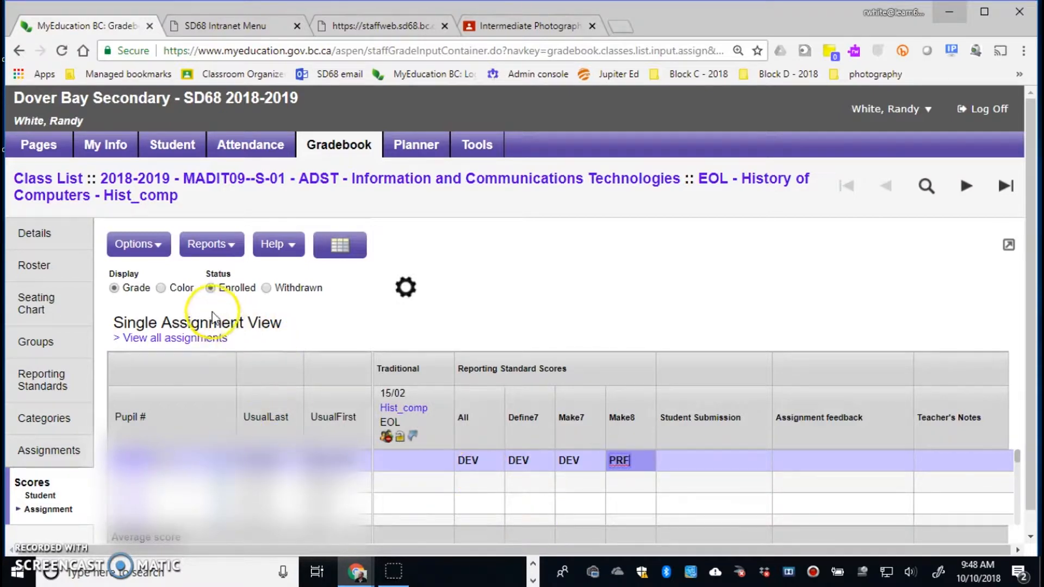
pyautogui.click(223, 245)
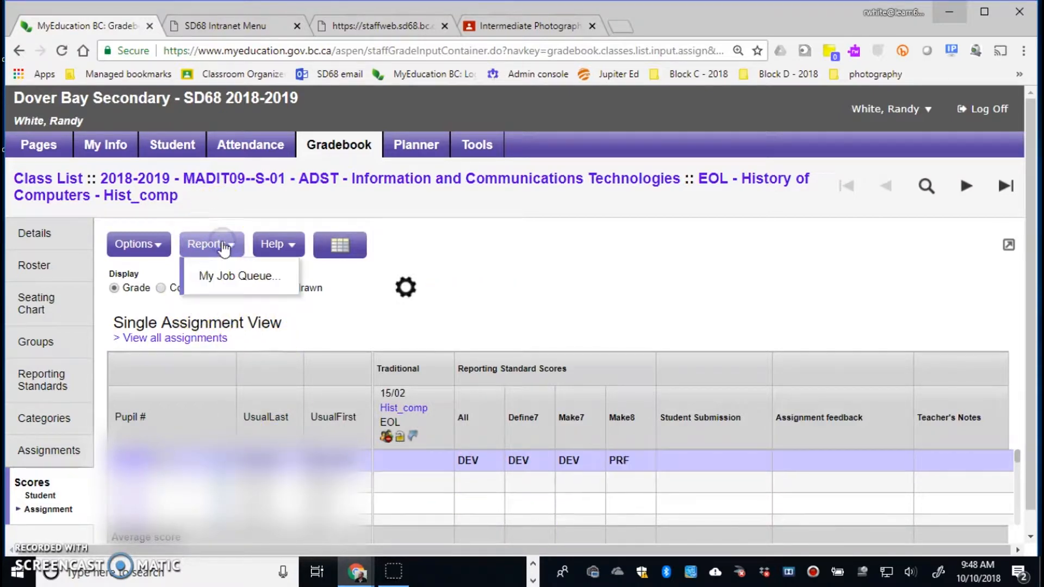
pyautogui.click(141, 244)
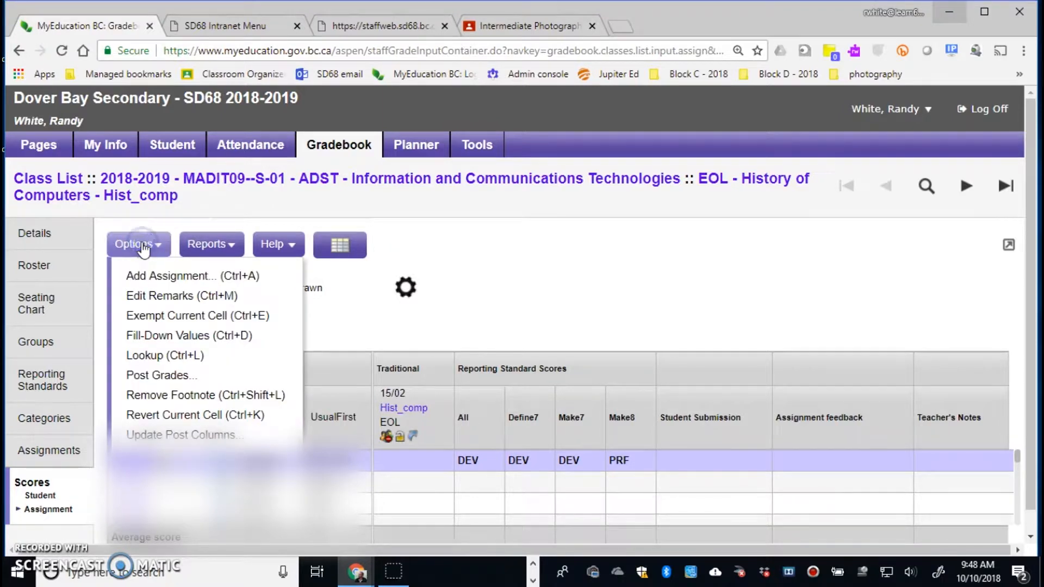
pyautogui.click(513, 265)
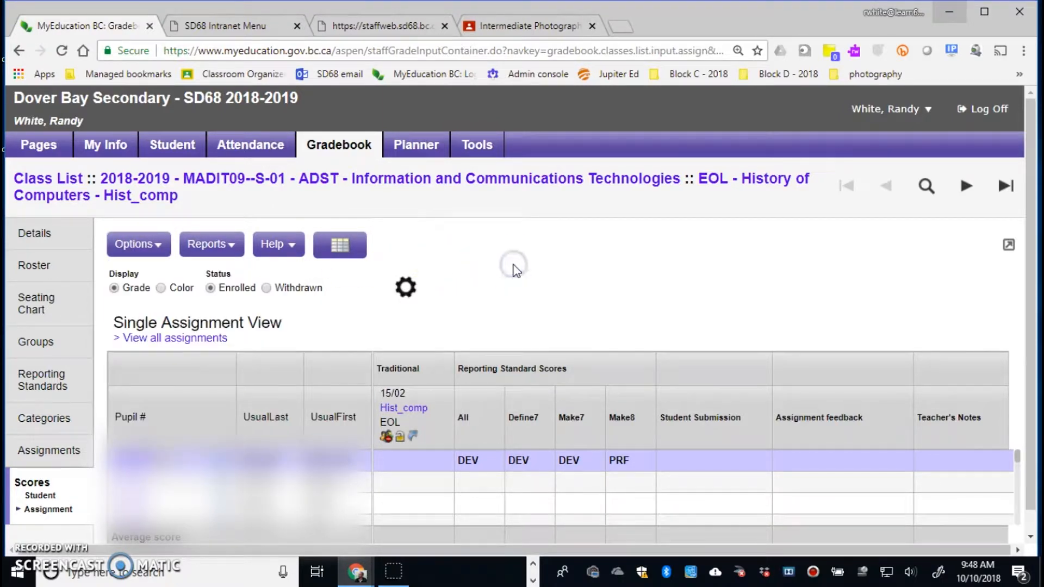
# Return to the class's scores for all assignments, shown in the Standards view.
pyautogui.click(34, 480)
pyautogui.click(32, 487)
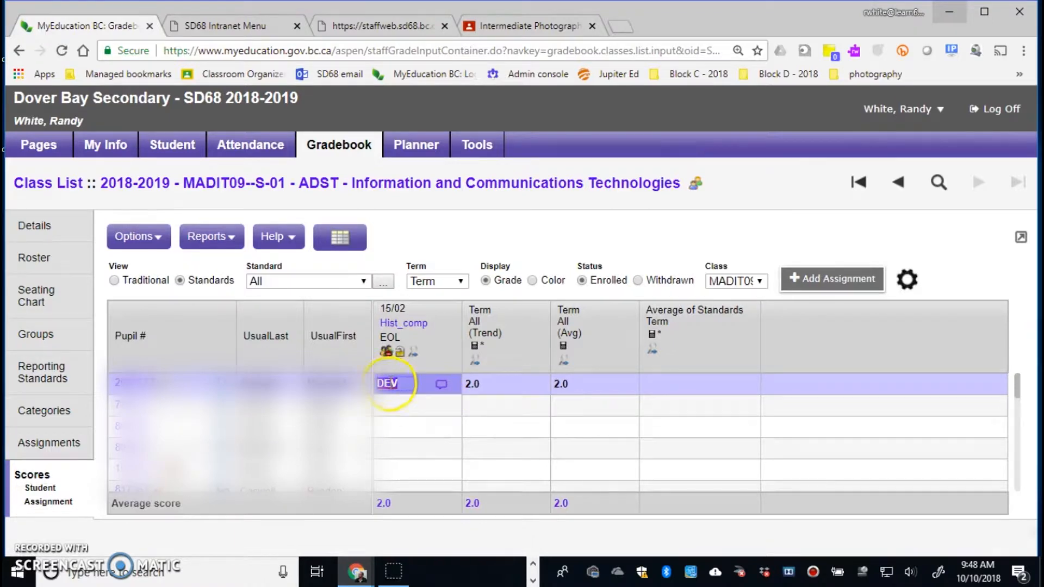
pyautogui.click(180, 281)
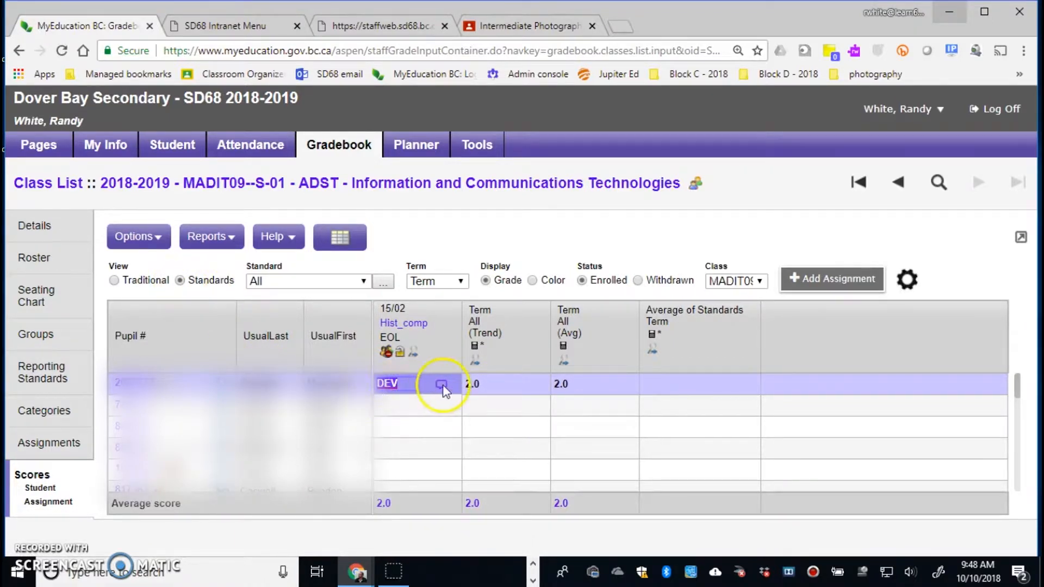
# Start a Progress Reports run for selected students only, including just the first student in the list.
pyautogui.click(211, 237)
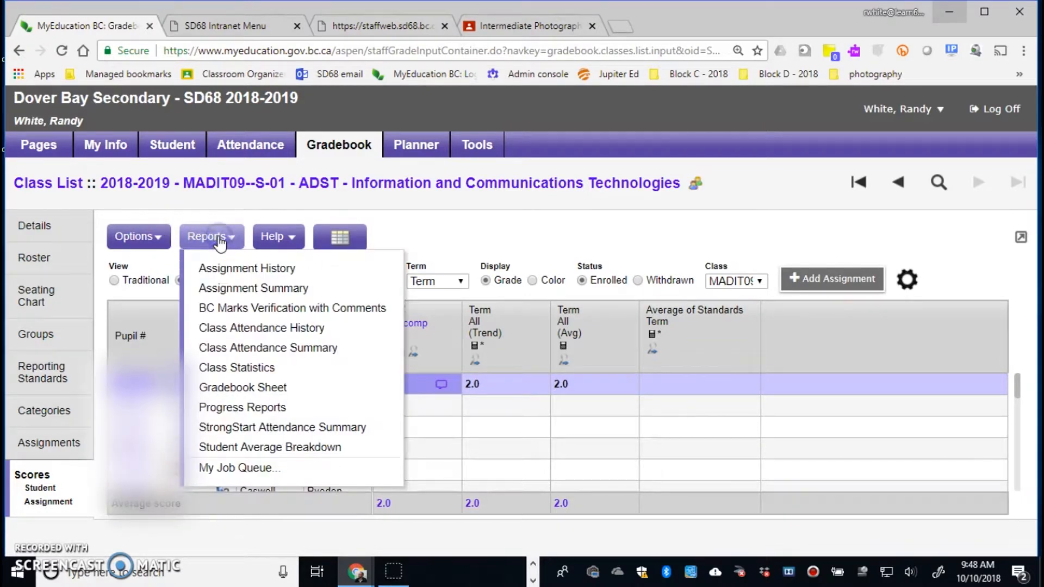
pyautogui.click(269, 409)
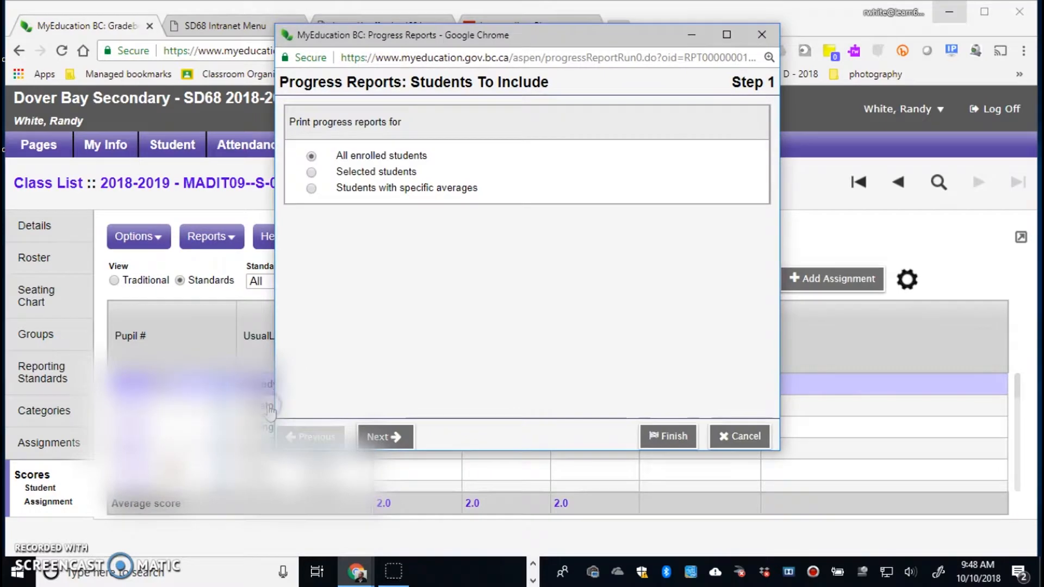
pyautogui.click(312, 172)
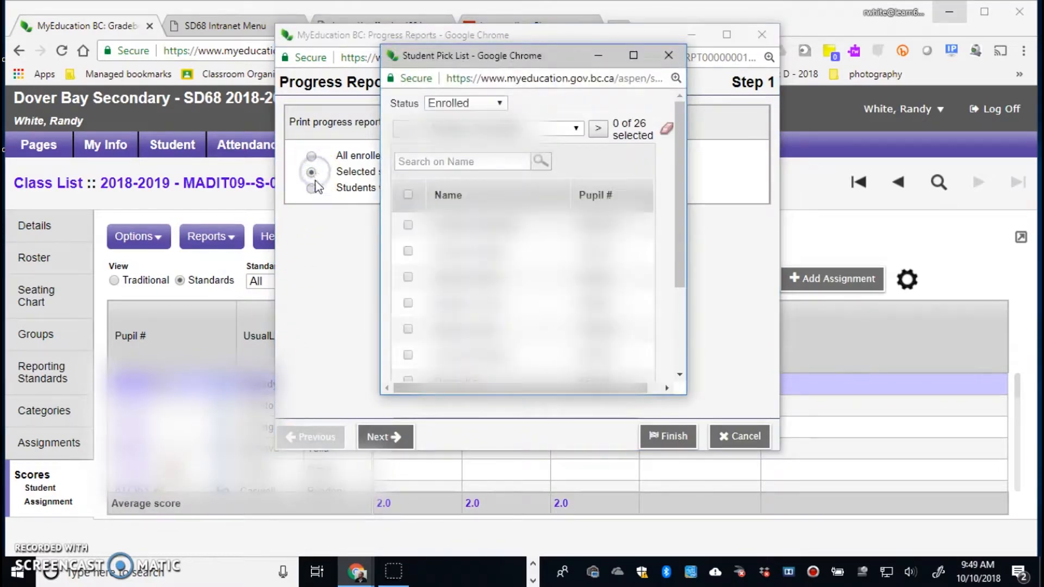
pyautogui.click(406, 224)
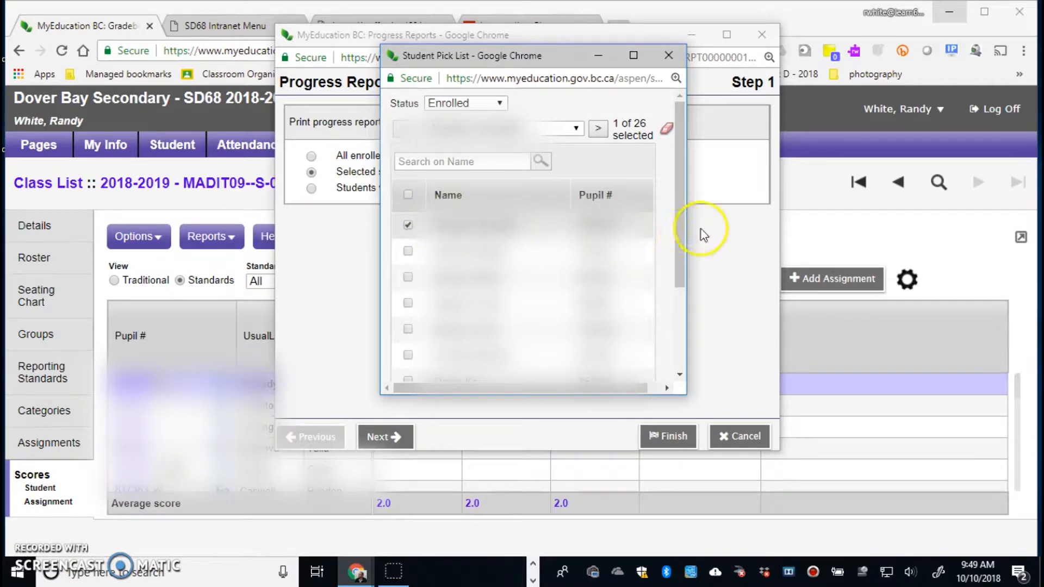
pyautogui.moveTo(680, 244); pyautogui.dragTo(680, 345)
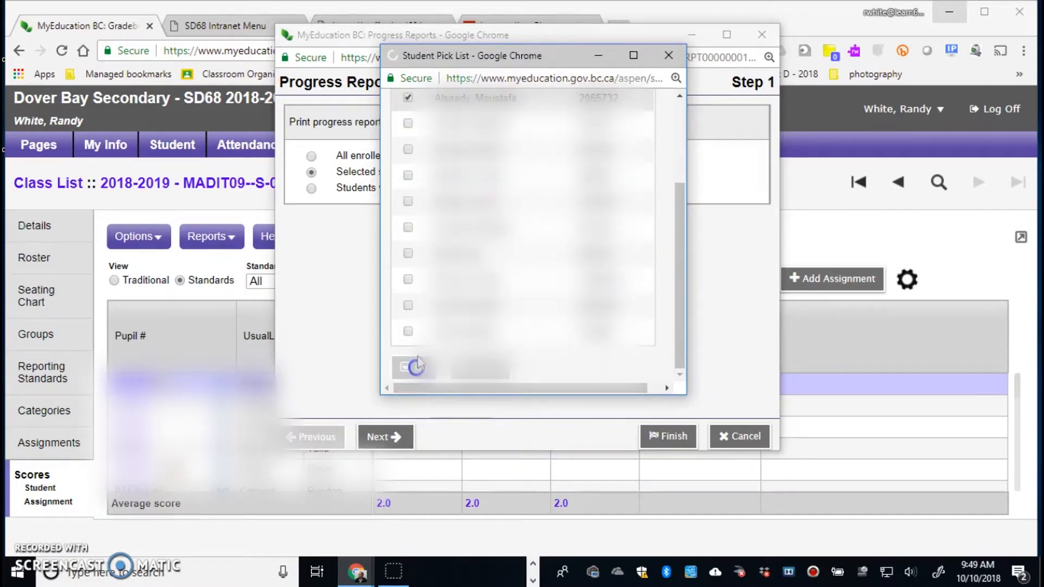
pyautogui.click(409, 366)
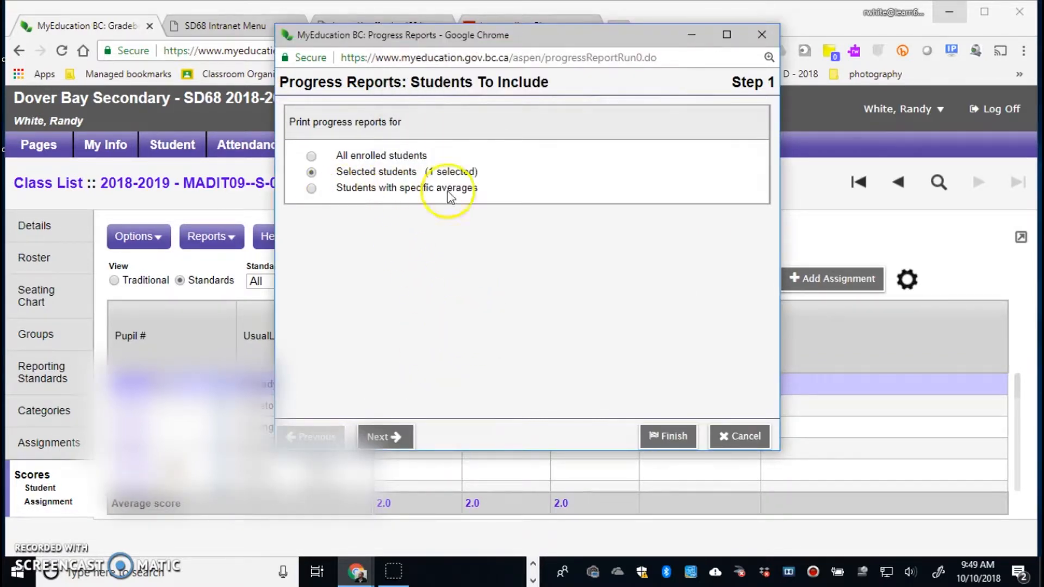
# Accept the progress report's default student information, grades to display, message and general options, continuing to the email settings.
pyautogui.click(388, 437)
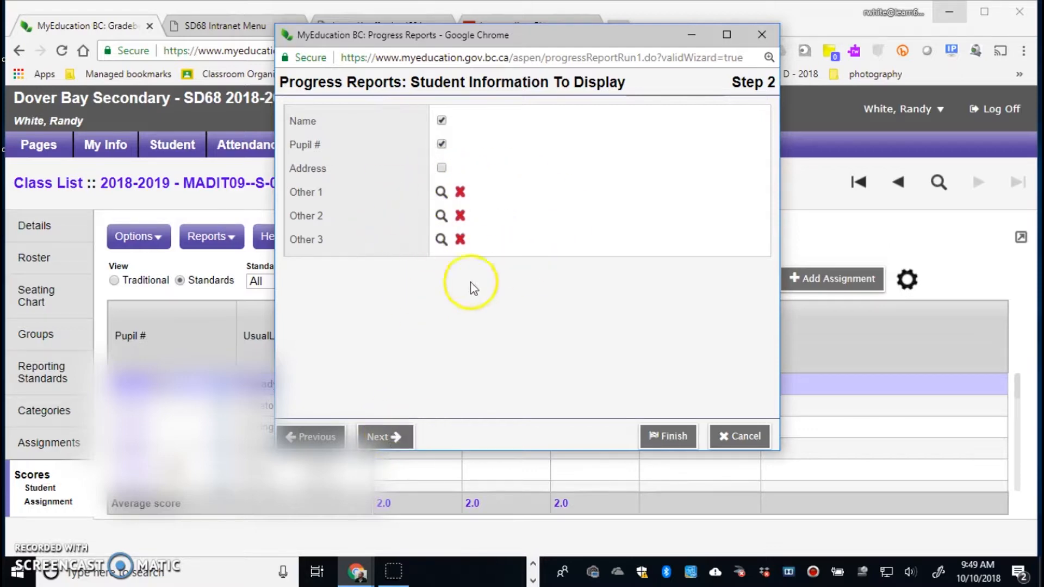
pyautogui.click(391, 437)
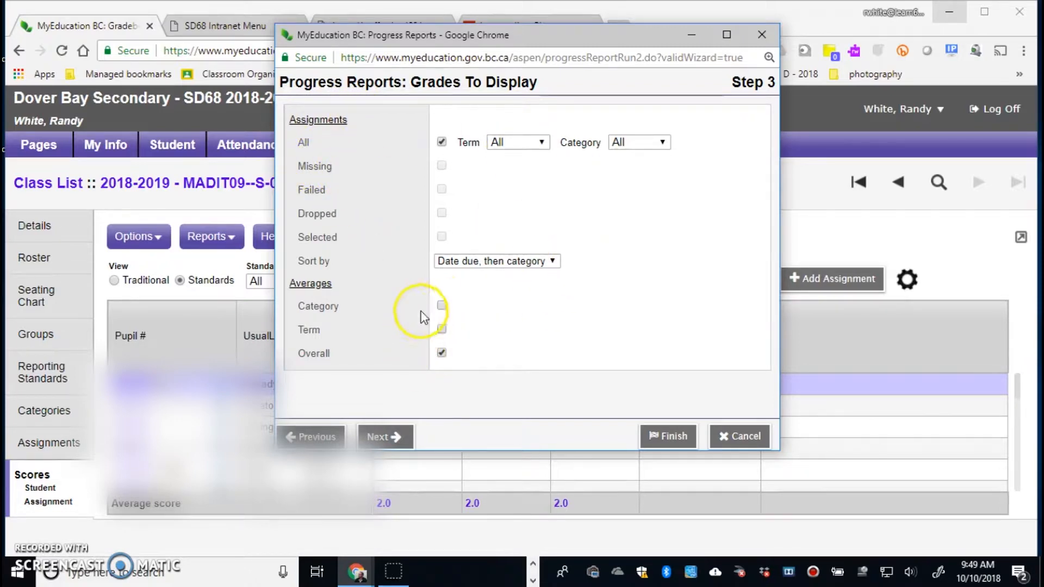
pyautogui.click(397, 437)
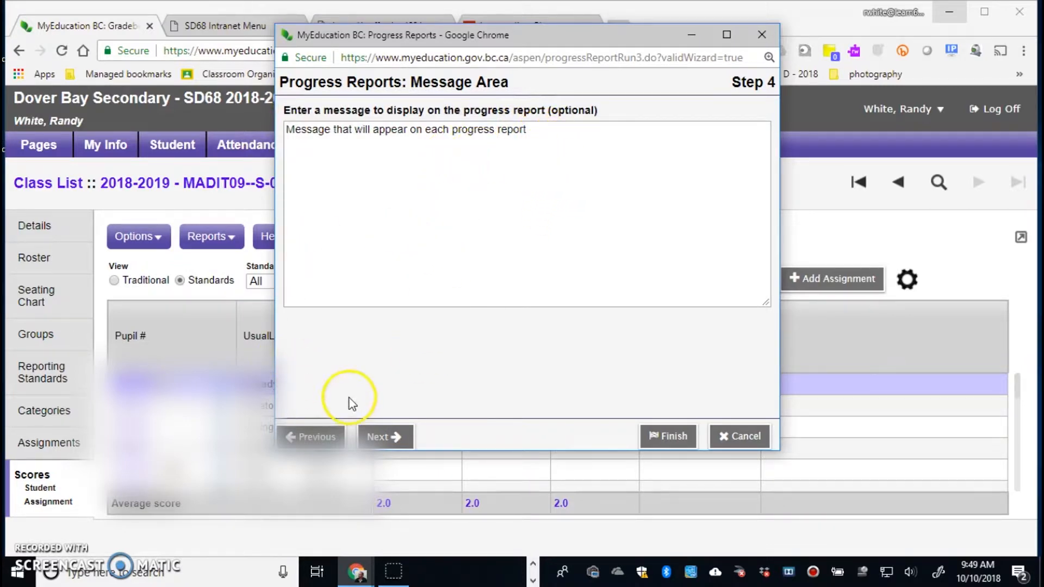
pyautogui.click(371, 435)
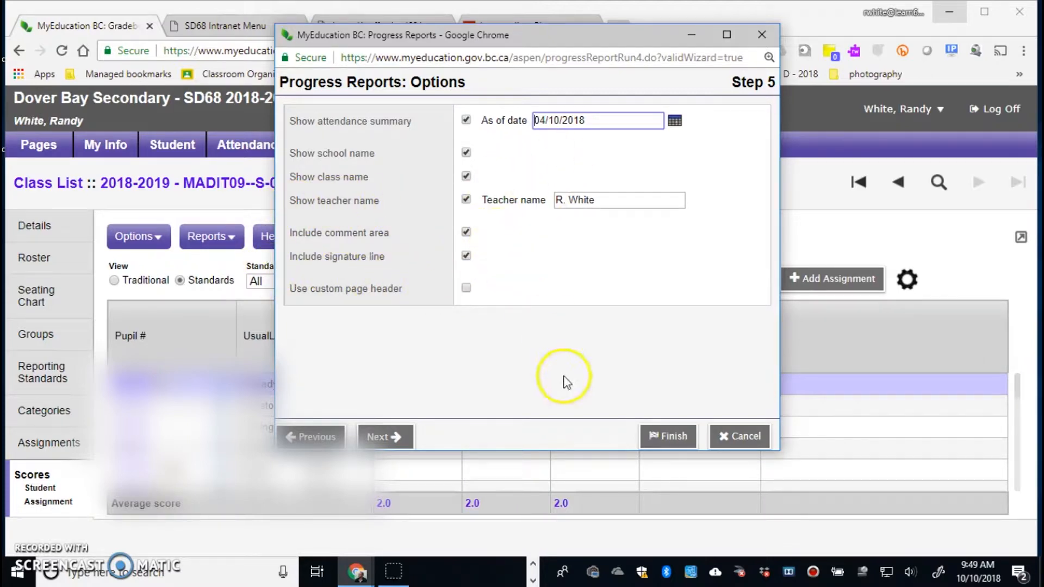
pyautogui.click(390, 438)
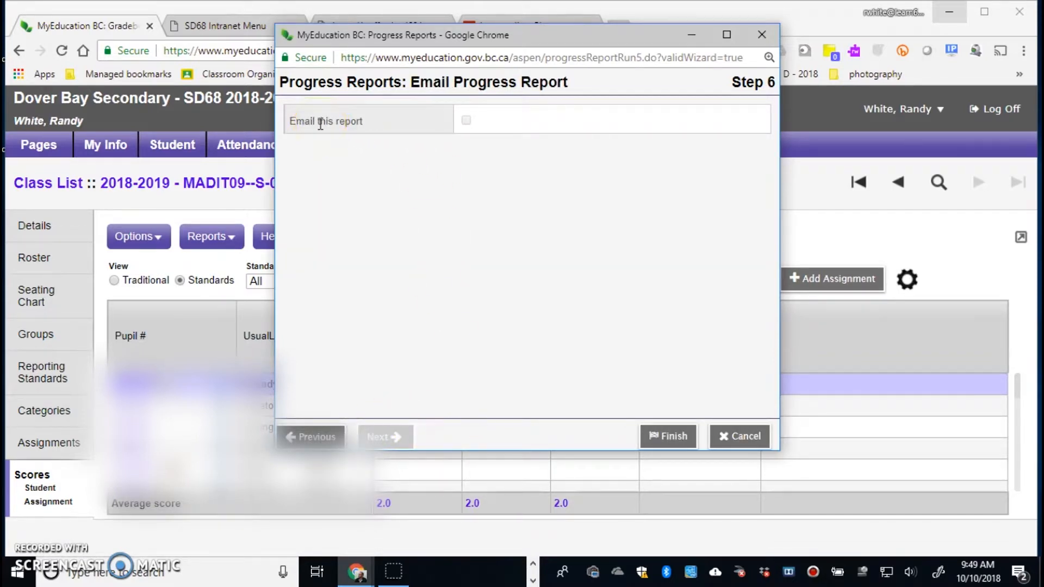
# Finish generating the progress report, examine the PDF in a maximized window and close it.
pyautogui.click(468, 121)
pyautogui.click(666, 438)
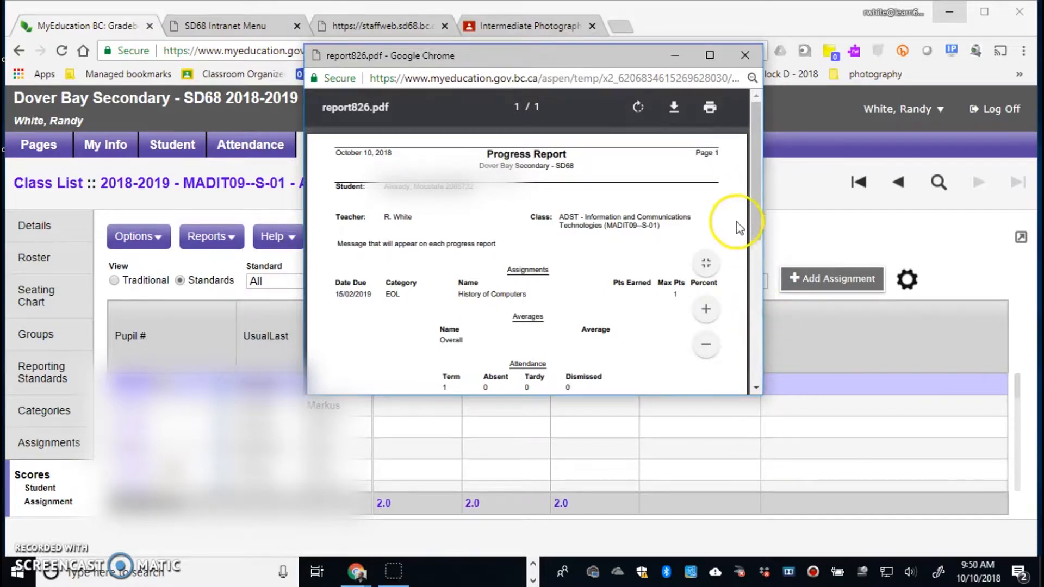
pyautogui.click(711, 57)
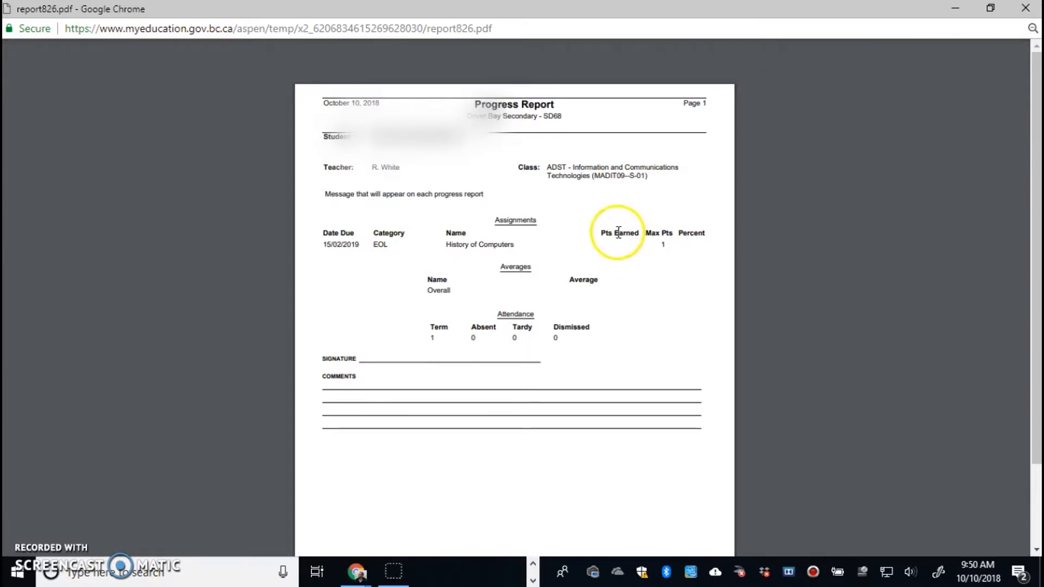
pyautogui.click(1026, 8)
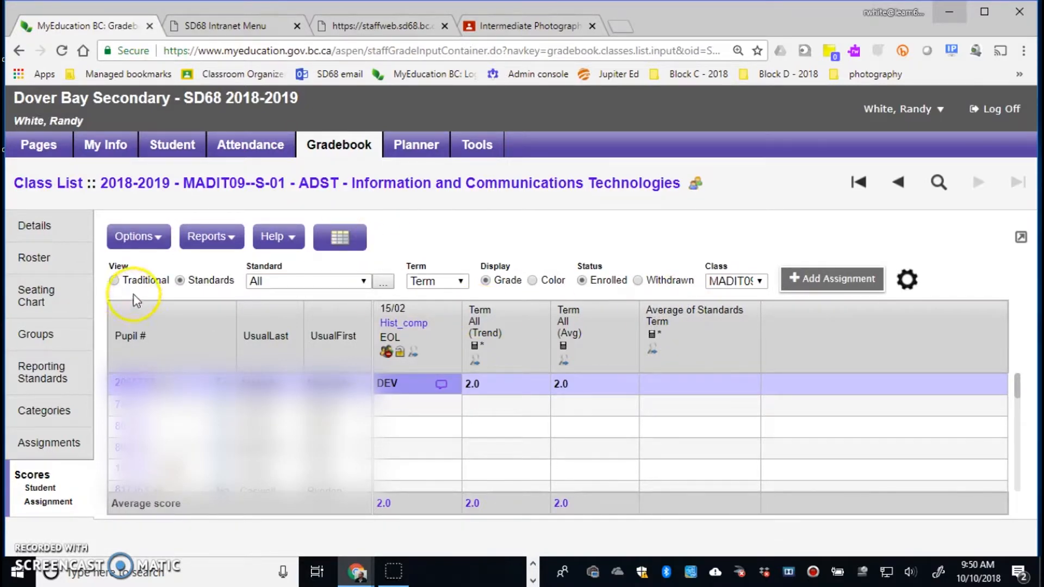
# Switch the class scores to the Traditional view and set the first student's Hist_comp score to DEV (Developing) from the rating scale.
pyautogui.click(114, 281)
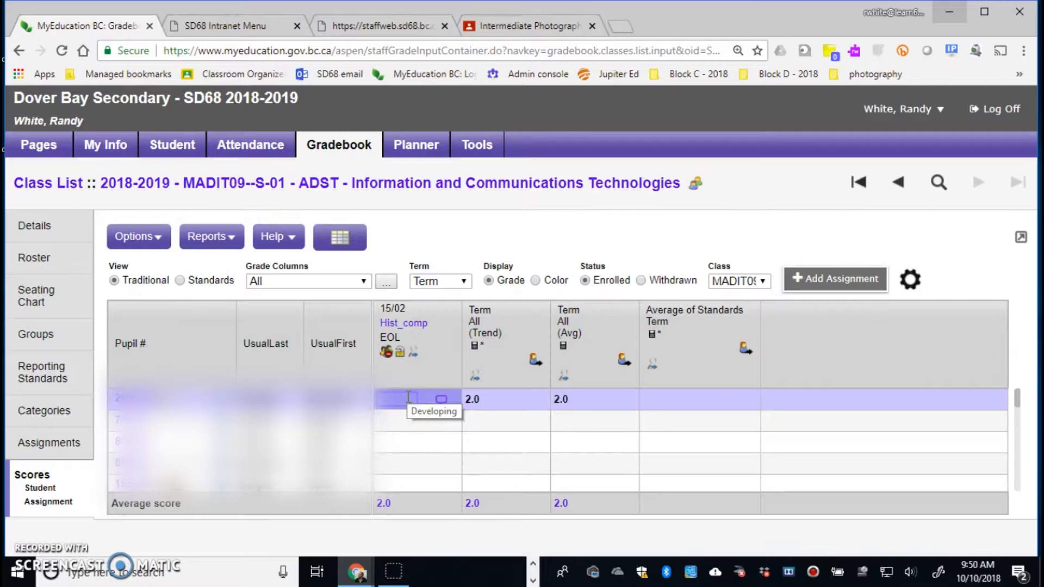
pyautogui.click(409, 397)
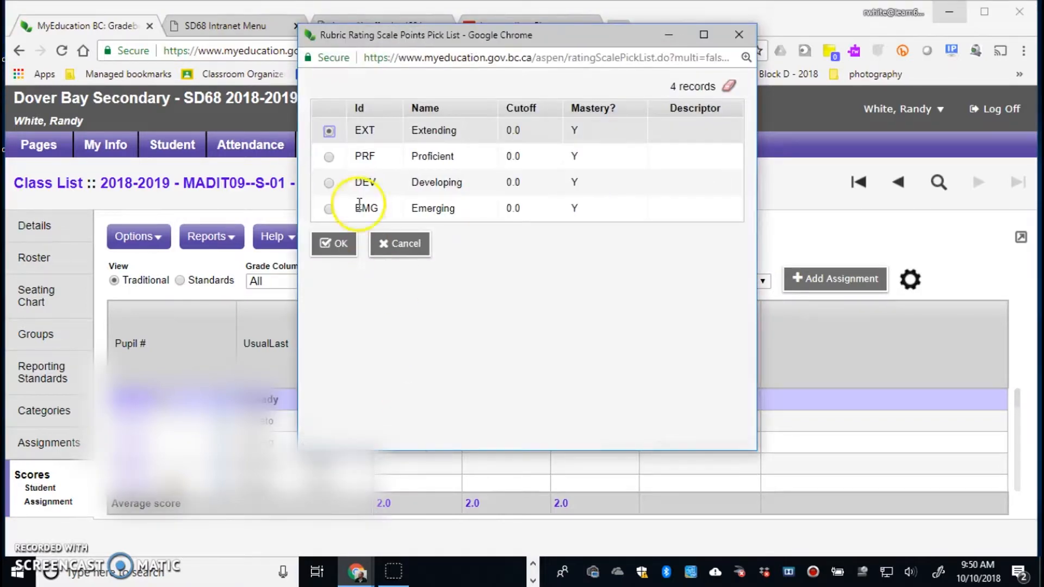
pyautogui.click(330, 183)
pyautogui.click(344, 246)
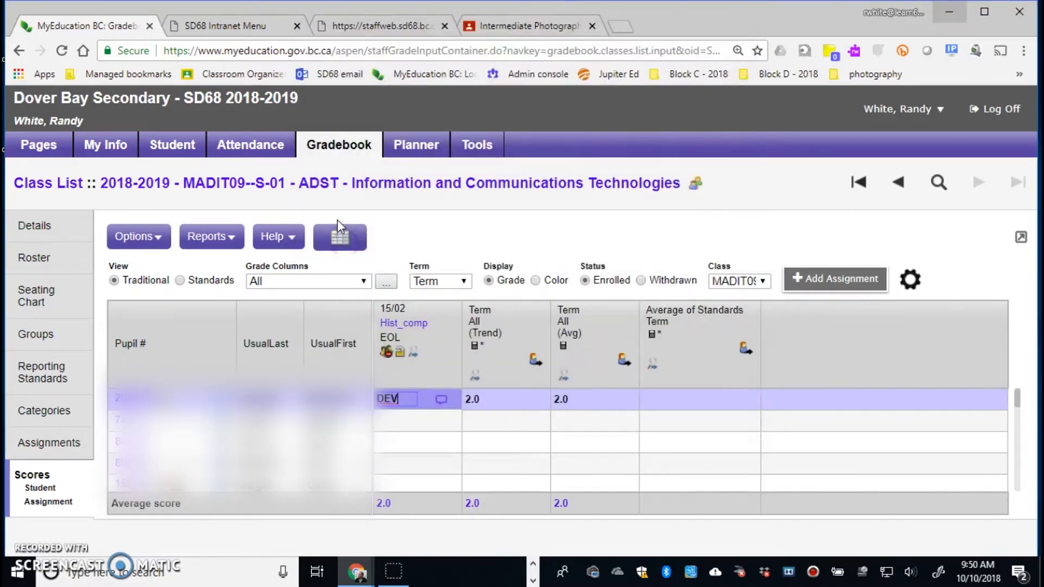
# Save the assignment feedback "Proficient in reducing waste but developing in other standards covered." on the first student's Hist_comp score.
pyautogui.click(442, 401)
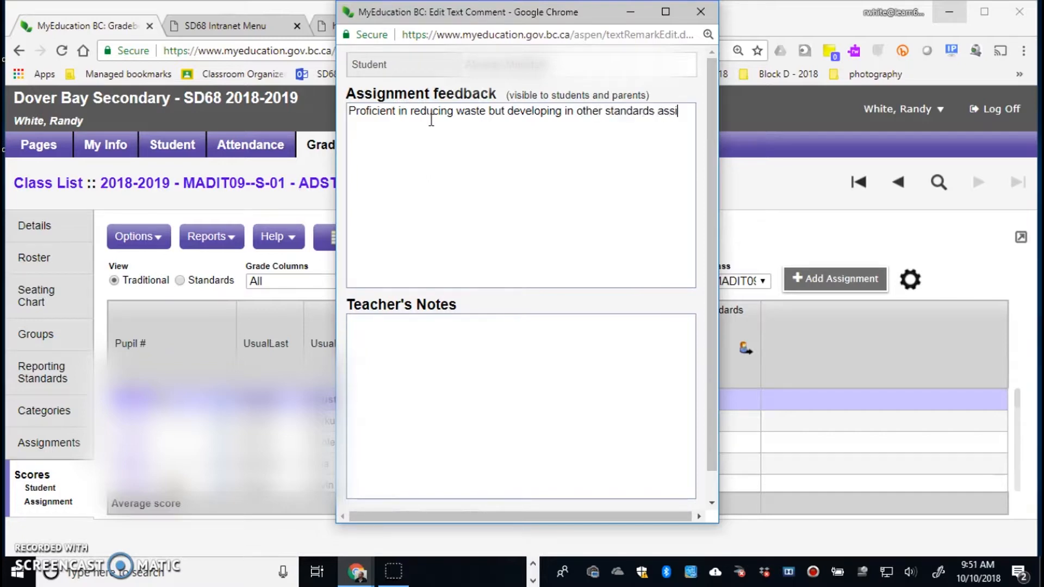
pyautogui.write('d.')
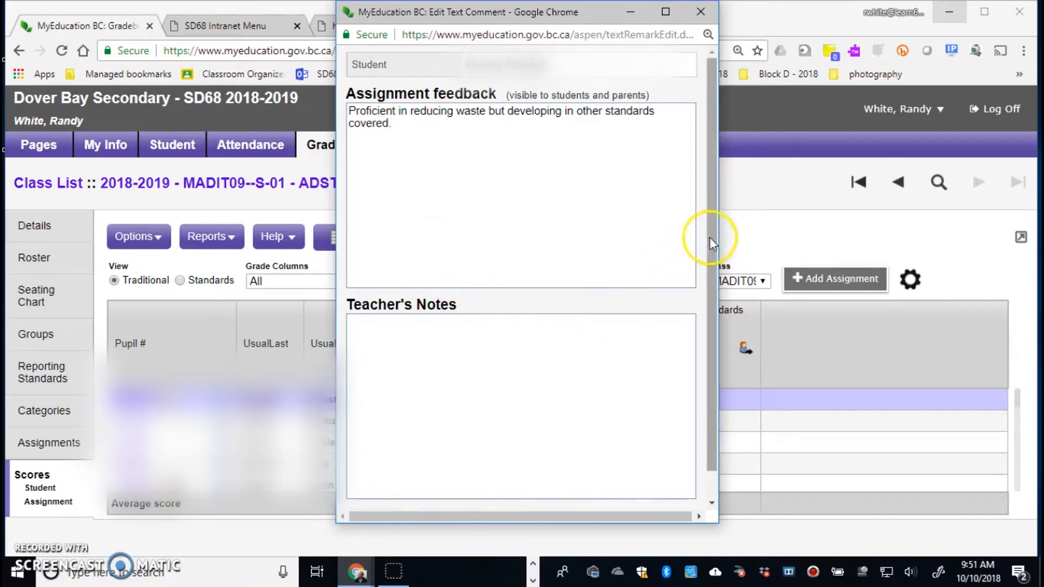
pyautogui.moveTo(711, 236); pyautogui.dragTo(699, 320)
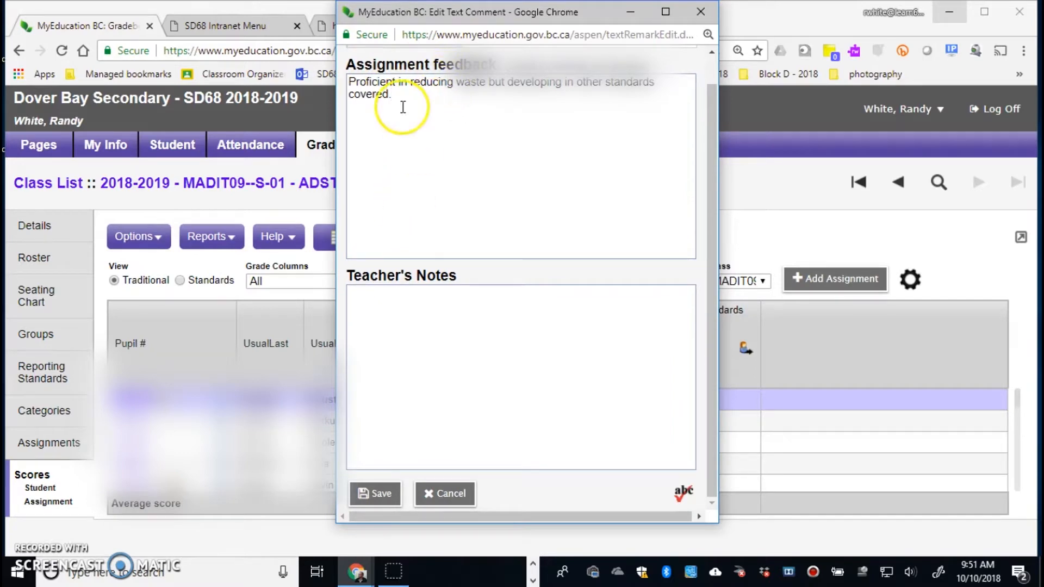
pyautogui.click(373, 492)
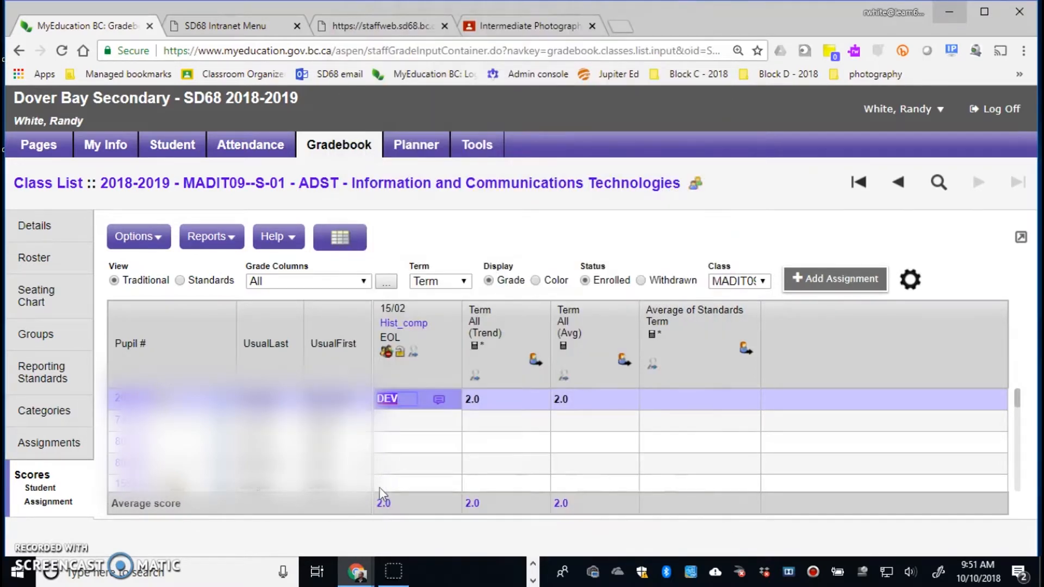
# Set up another Progress Reports run for selected students, including only the first student in the list.
pyautogui.click(211, 236)
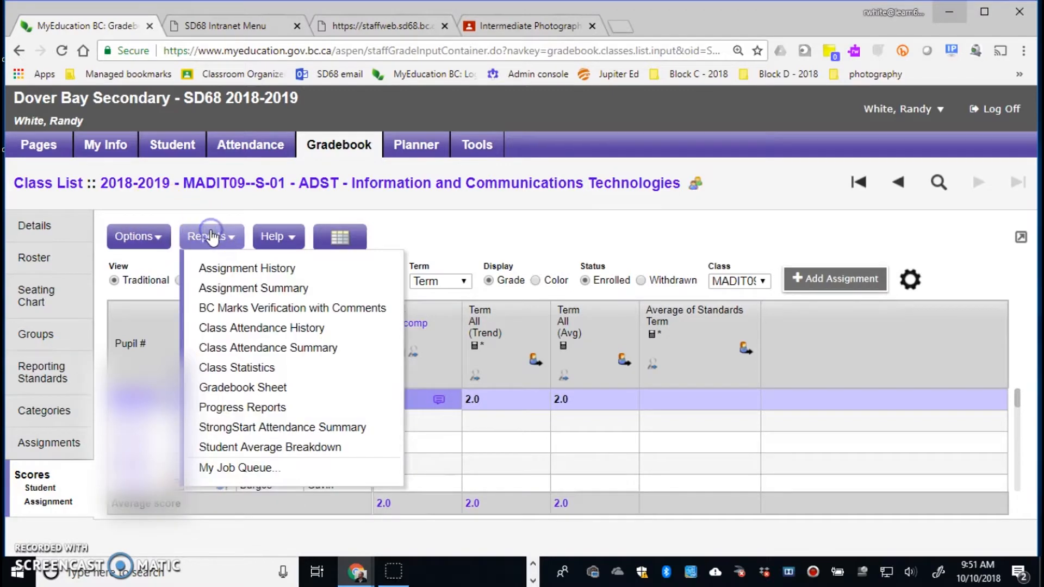
pyautogui.click(277, 413)
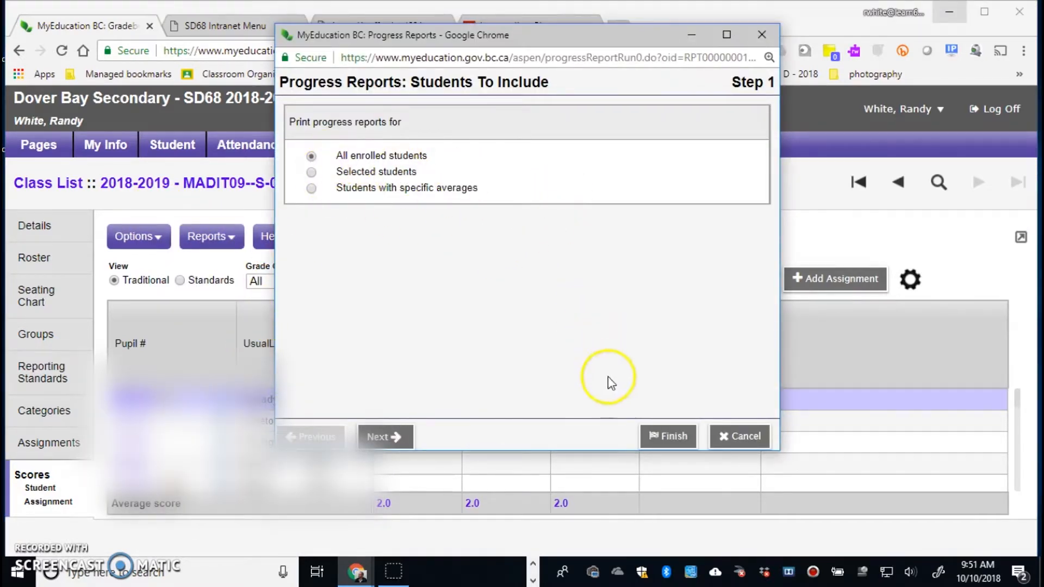
pyautogui.click(311, 172)
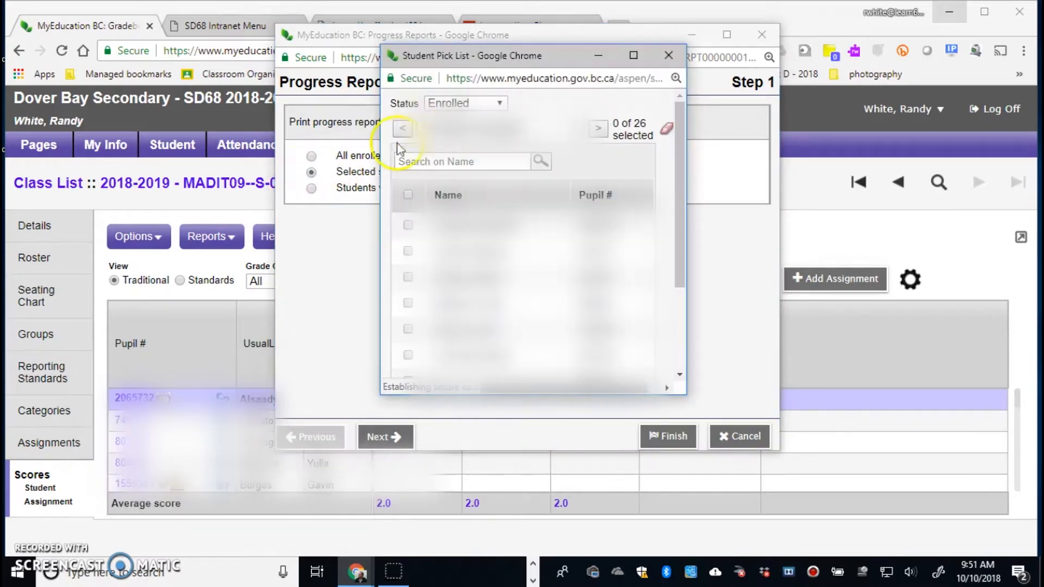
pyautogui.click(408, 225)
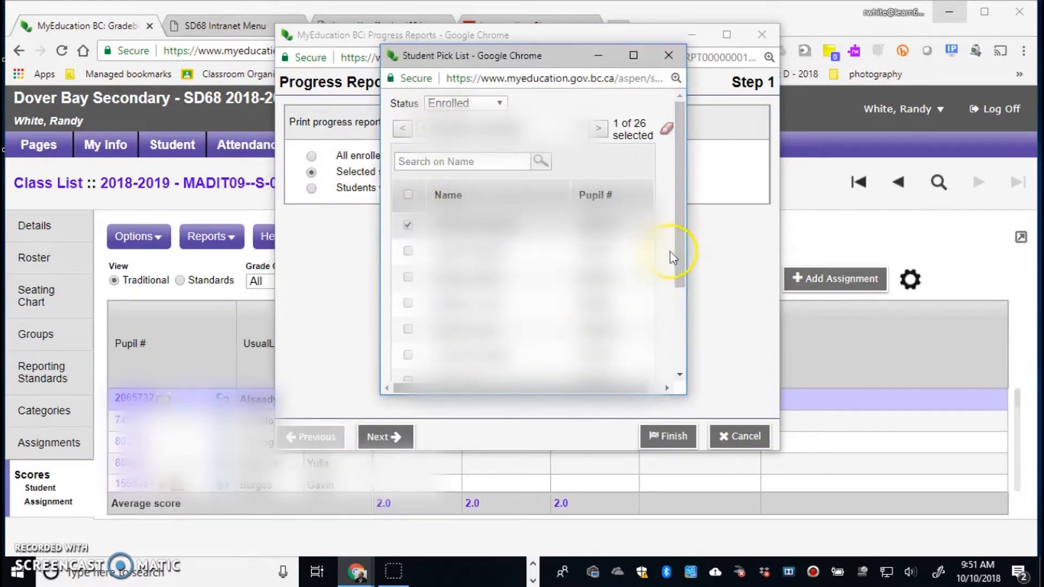
pyautogui.moveTo(681, 250); pyautogui.dragTo(676, 348)
pyautogui.click(413, 368)
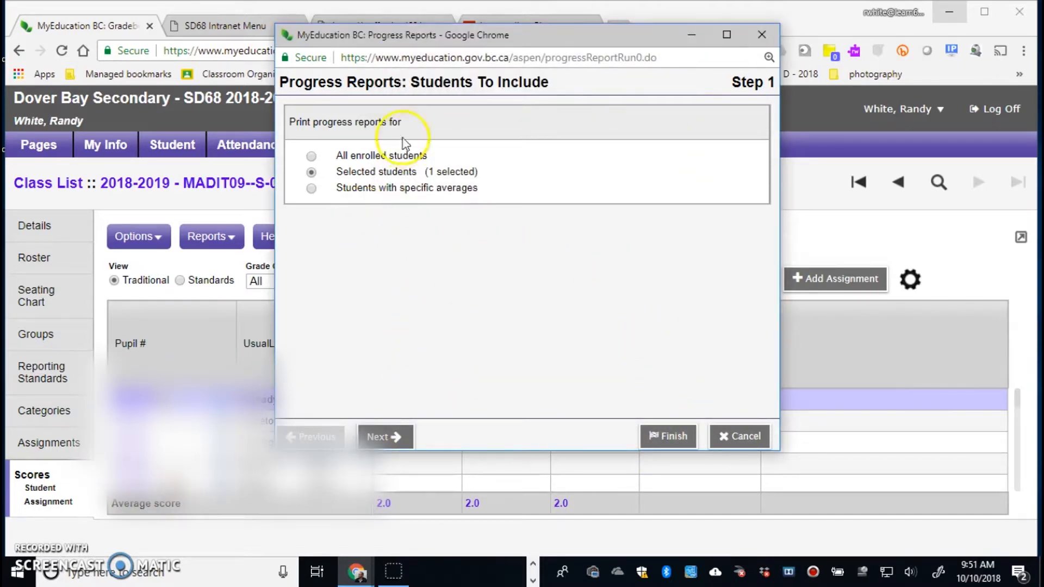
# Generate the progress report with its default settings, examine the PDF in a maximized window and close it.
pyautogui.click(666, 435)
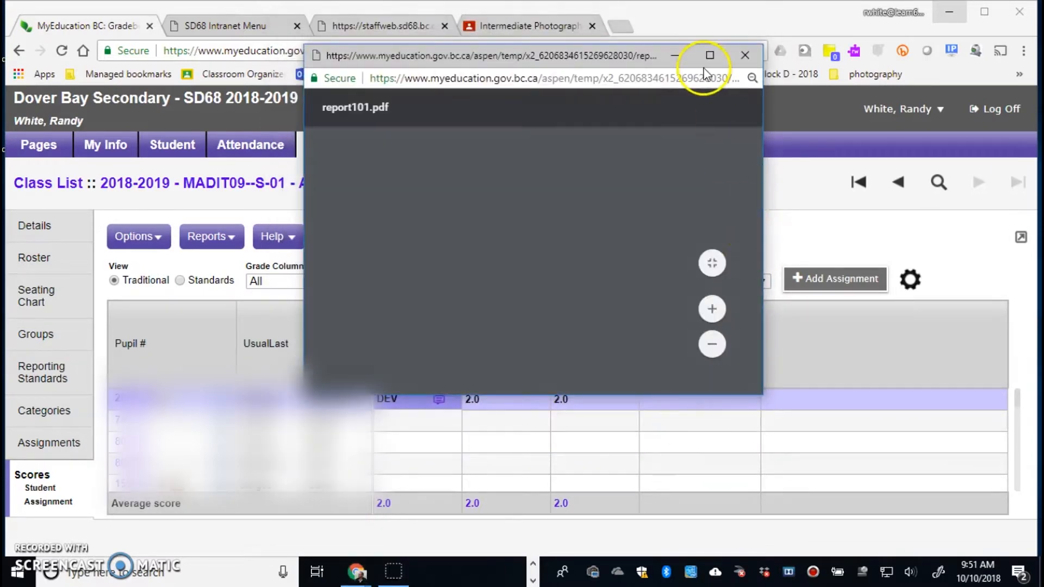
pyautogui.click(712, 55)
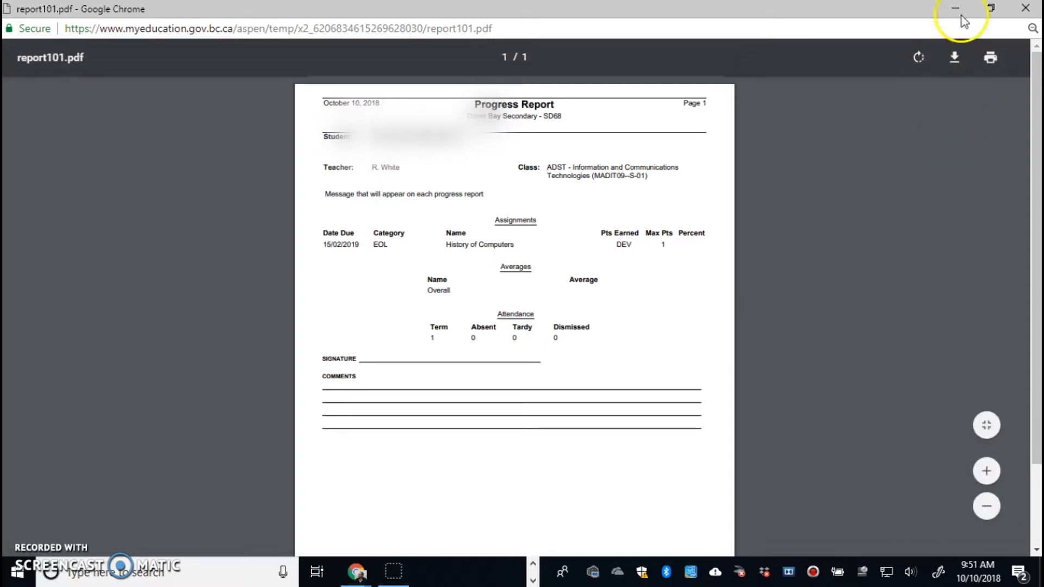
pyautogui.click(1031, 7)
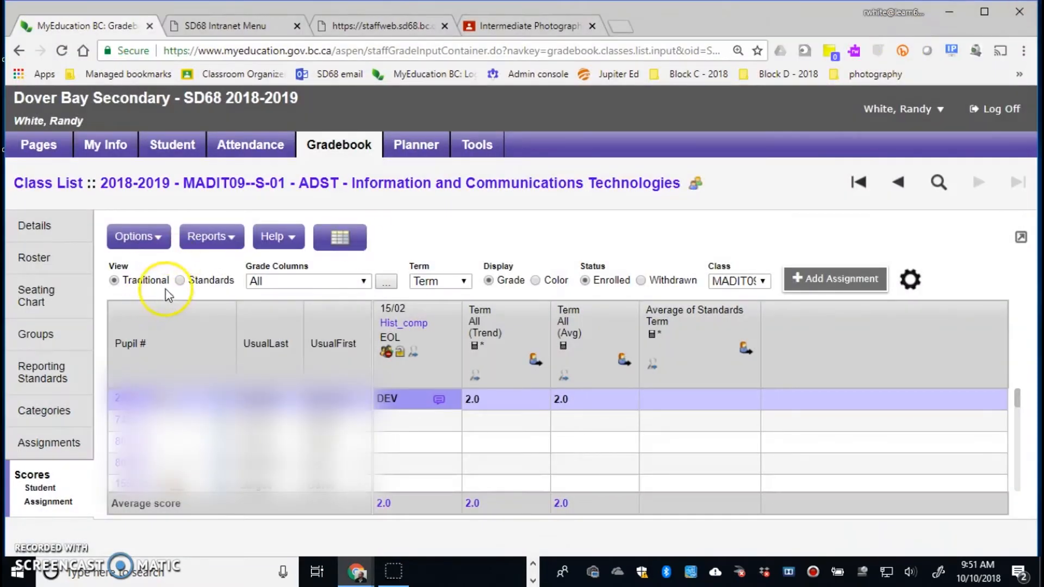
# Show the class scores in the Standards view and examine the scores and feedback in Hist_comp's single assignment view.
pyautogui.click(179, 280)
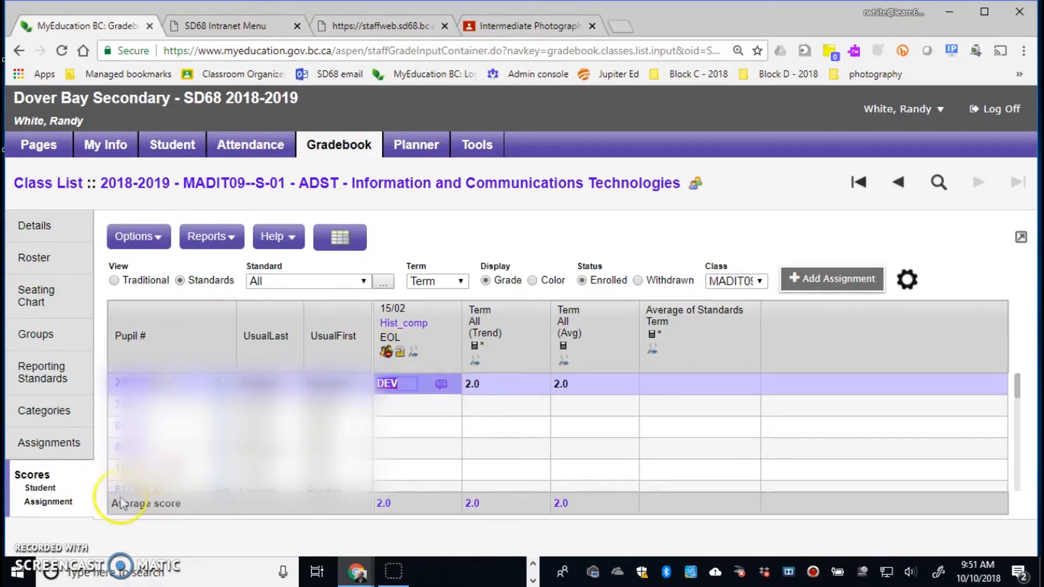
pyautogui.click(43, 502)
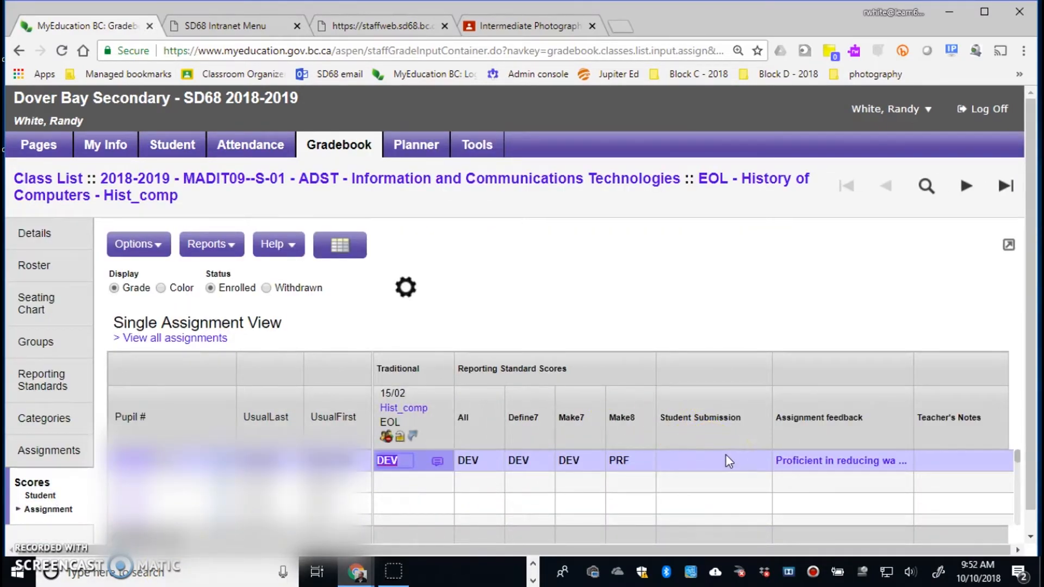
# Examine the first student's scores and available options in the single student view, and switch that view to Traditional.
pyautogui.click(35, 496)
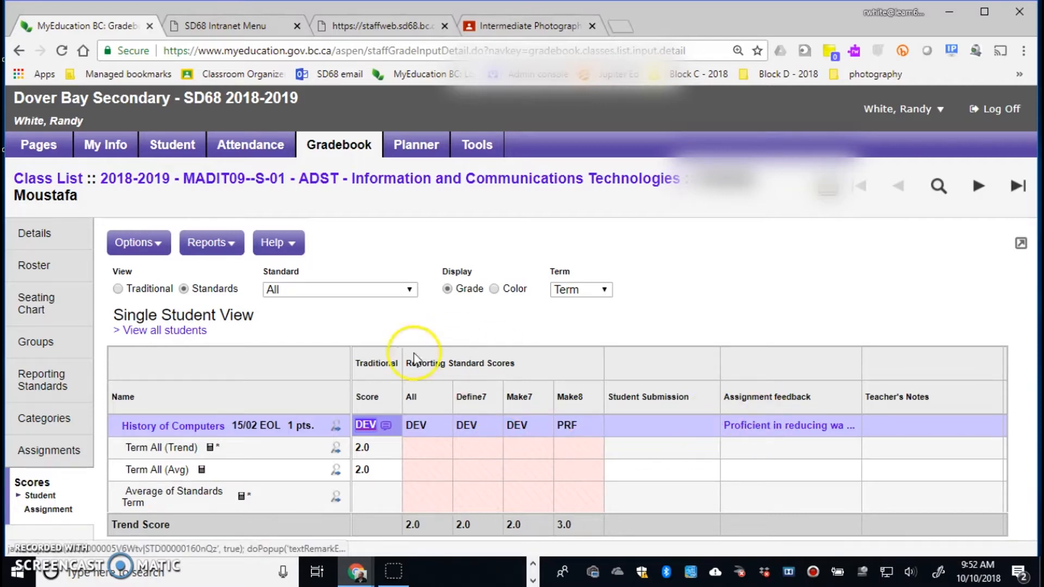
pyautogui.click(214, 242)
pyautogui.click(147, 251)
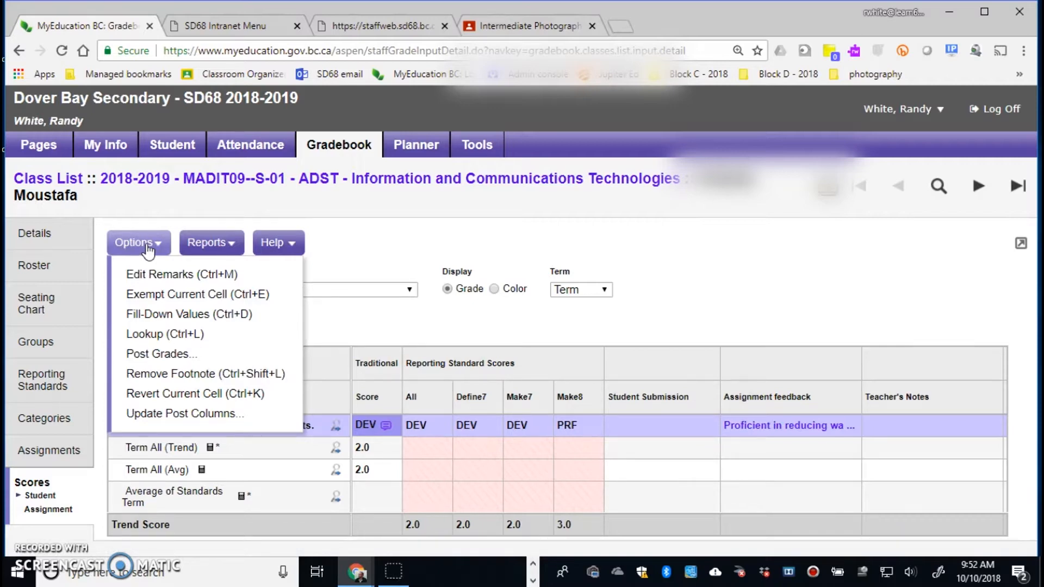
pyautogui.click(400, 244)
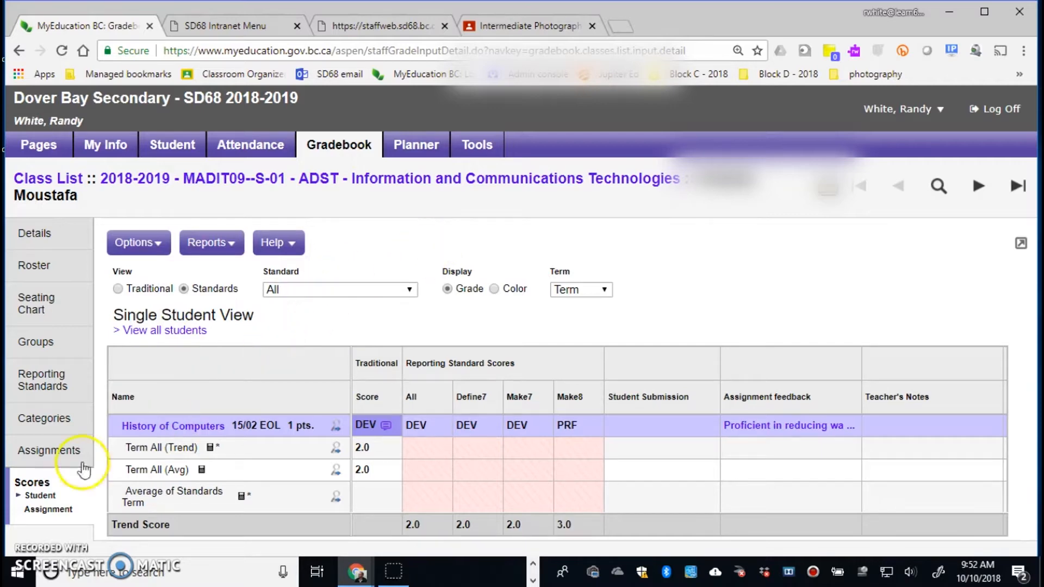
pyautogui.click(16, 496)
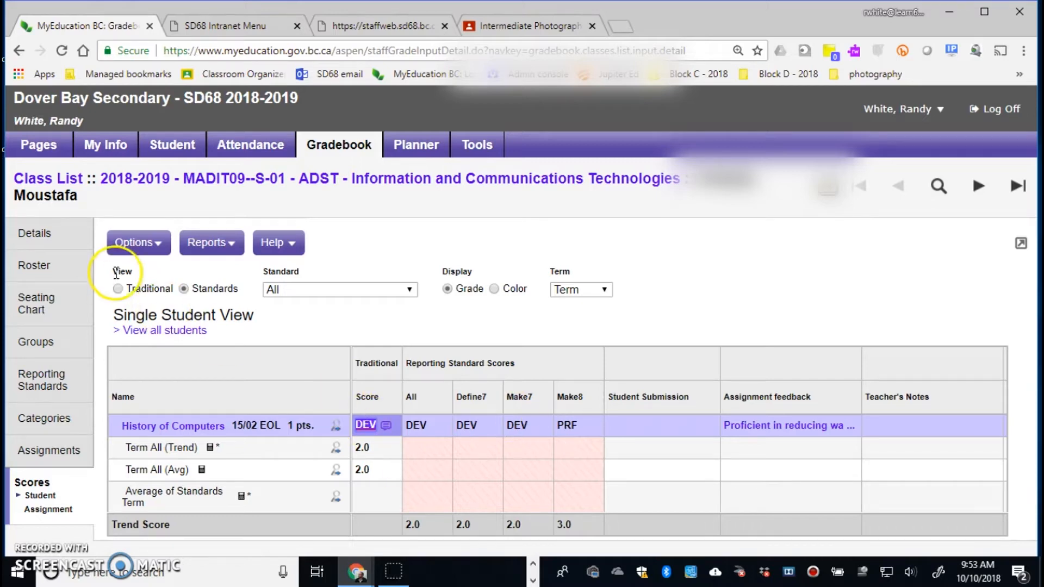
pyautogui.click(119, 290)
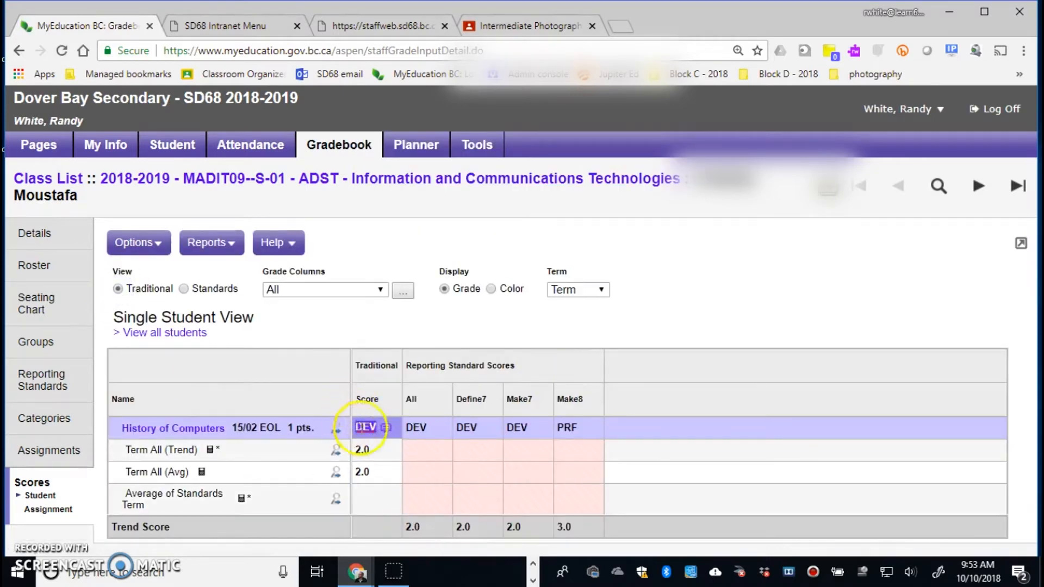
# Return through the single assignment and student views to the class's scores and read the feedback on the first student's Hist_comp score.
pyautogui.click(48, 510)
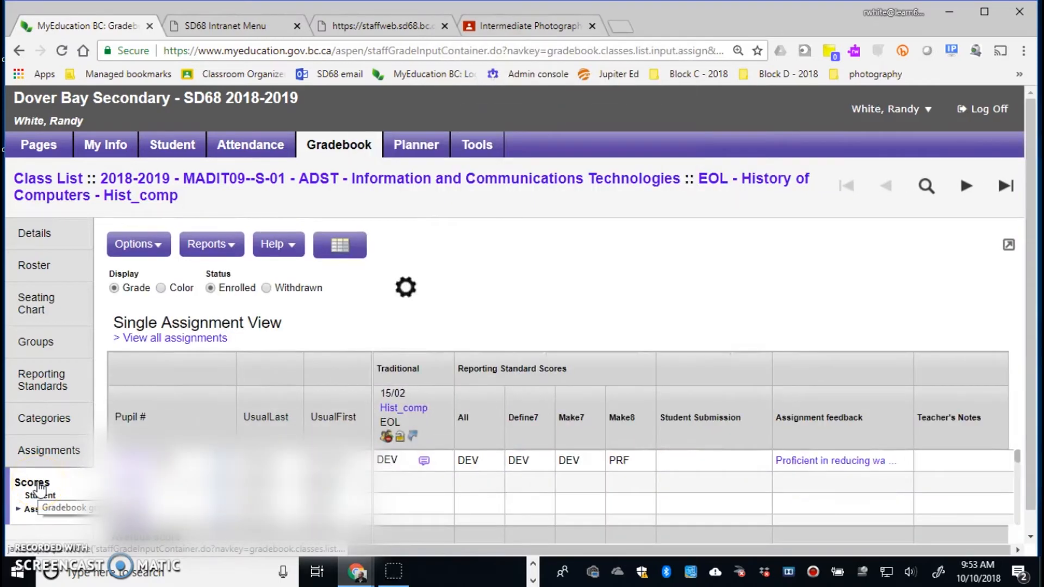
pyautogui.click(40, 496)
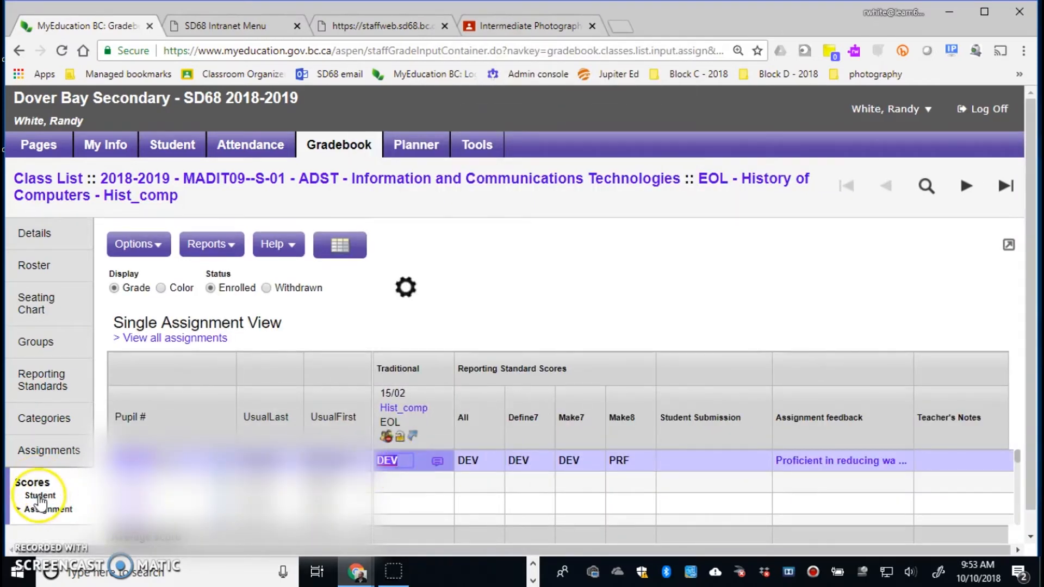
pyautogui.click(40, 495)
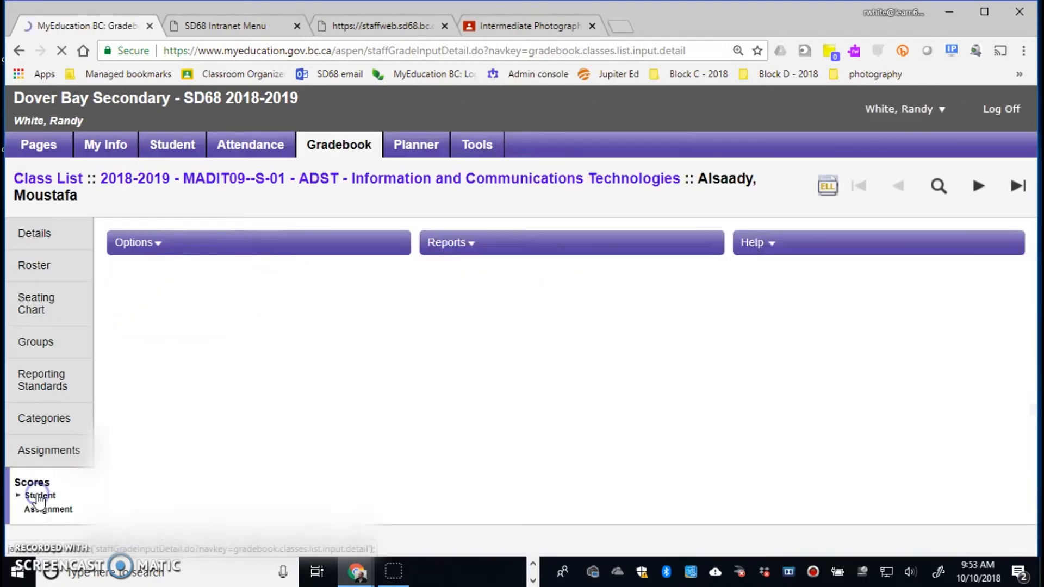
pyautogui.click(40, 482)
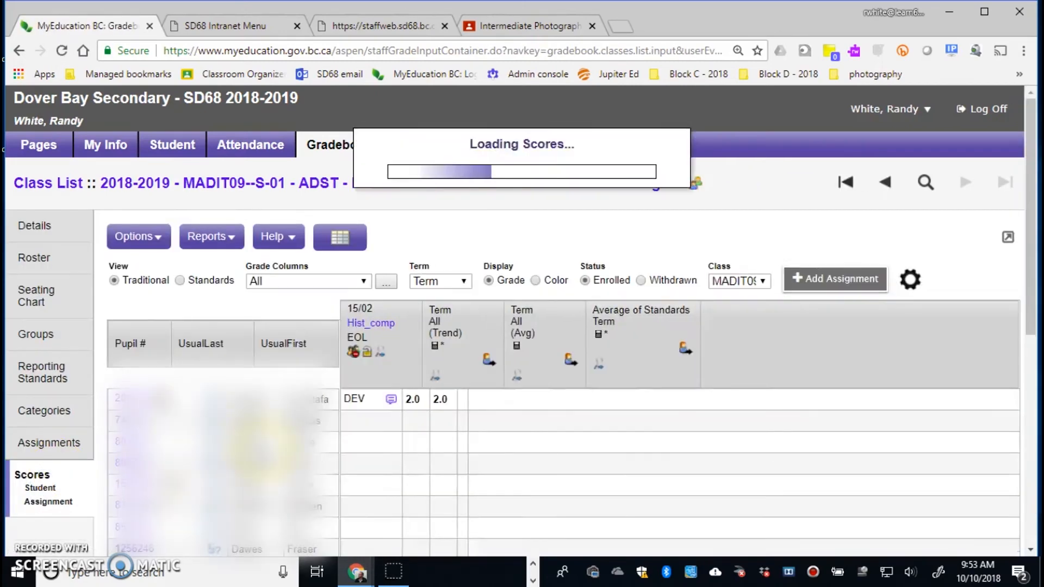
pyautogui.moveTo(446, 404)
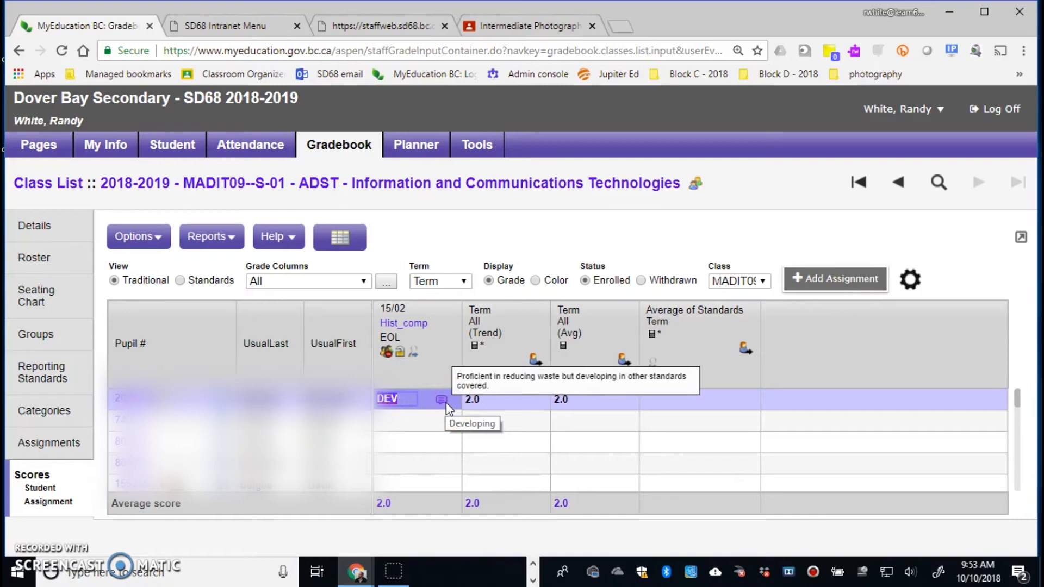
pyautogui.click(460, 429)
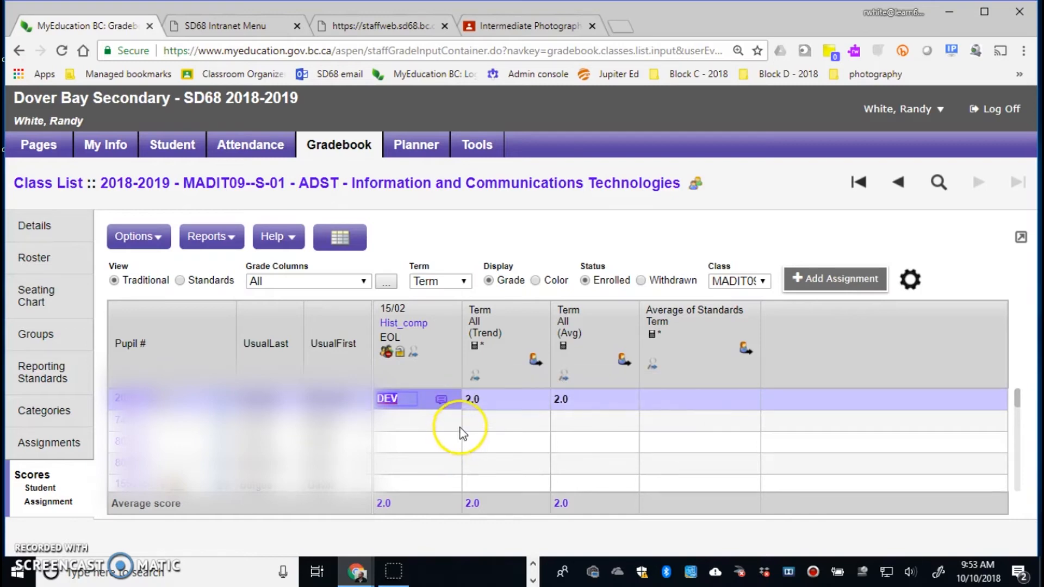